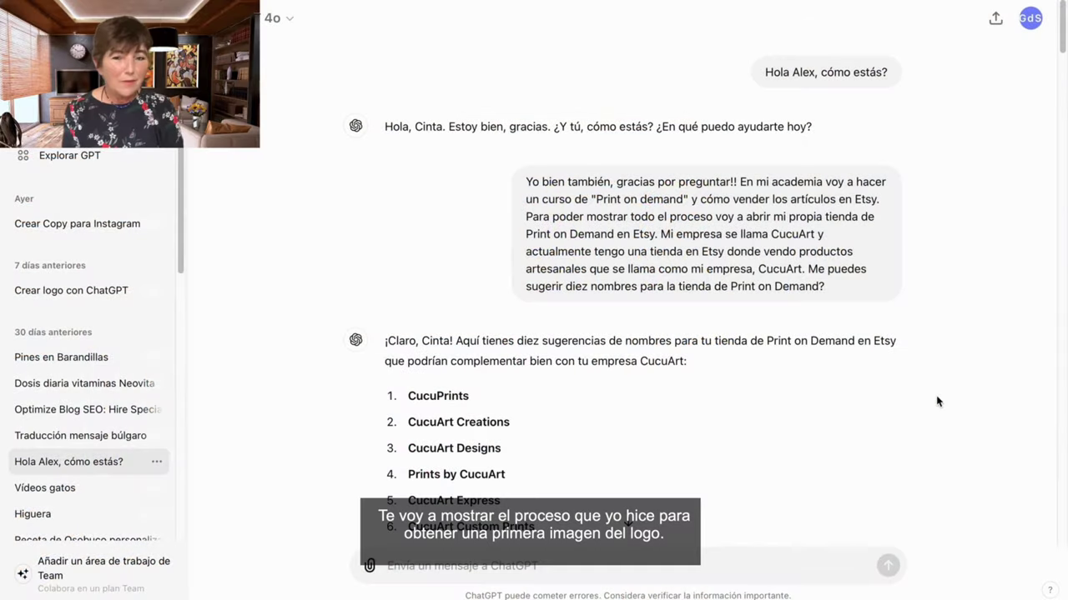
{"action": "mouse_move", "coordinate": [465, 153]}
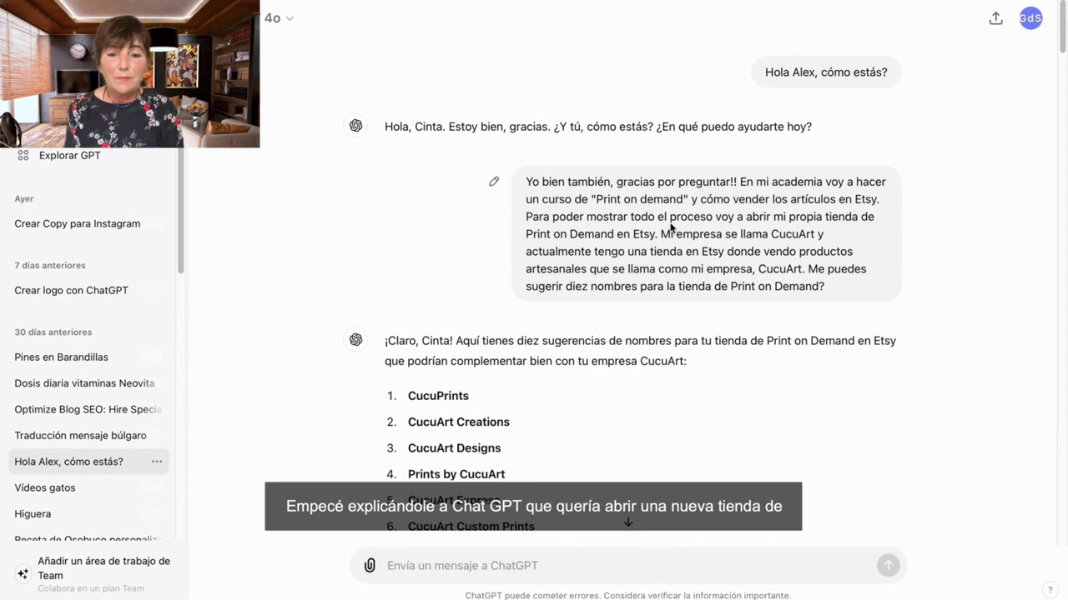
{"action": "mouse_move", "coordinate": [648, 231]}
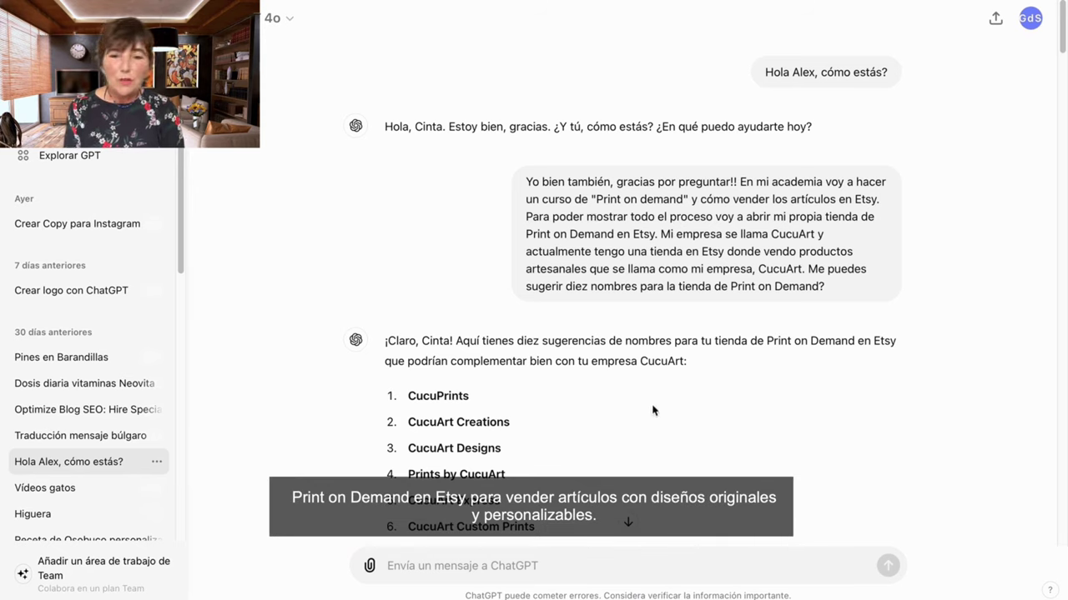
{"action": "scroll", "coordinate": [722, 393], "scroll_direction": "down", "scroll_amount": 2}
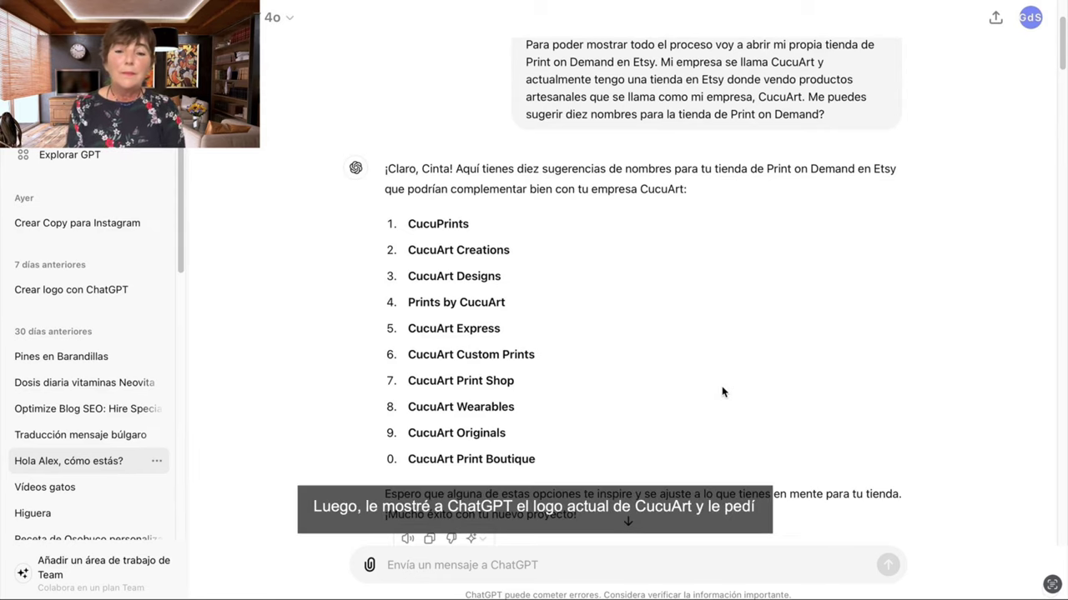
{"action": "scroll", "coordinate": [723, 392], "scroll_direction": "down", "scroll_amount": 3}
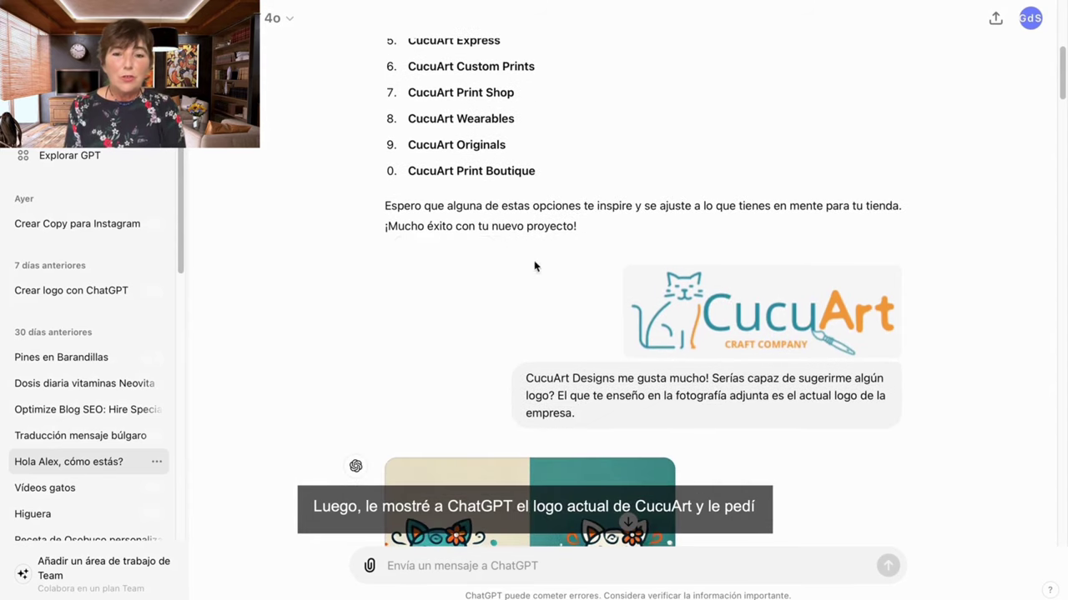
{"action": "scroll", "coordinate": [709, 371], "scroll_direction": "down", "scroll_amount": 2}
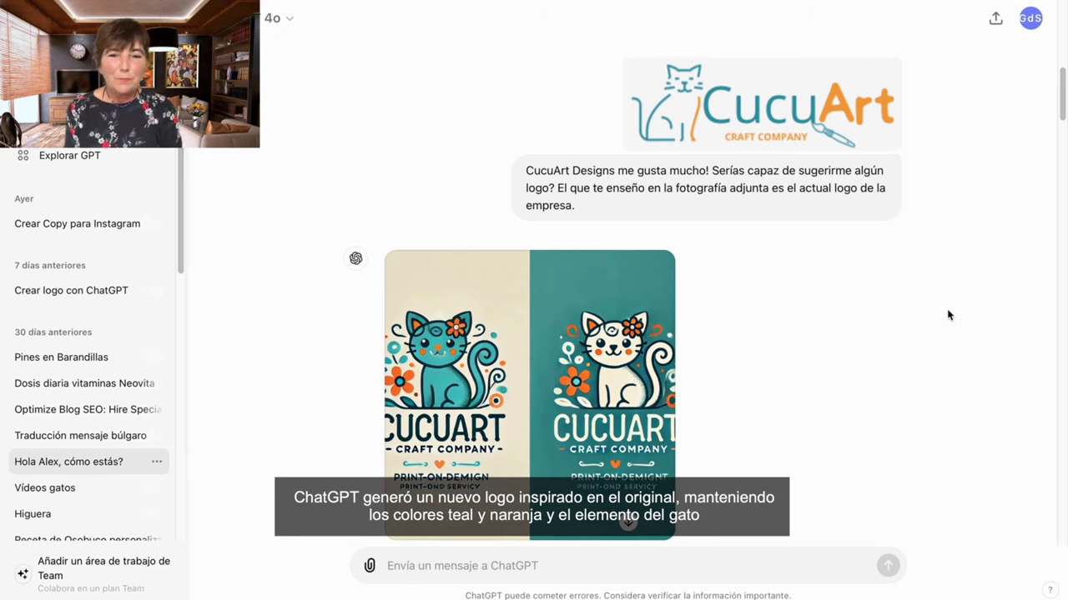
{"action": "scroll", "coordinate": [787, 306], "scroll_direction": "down", "scroll_amount": 1}
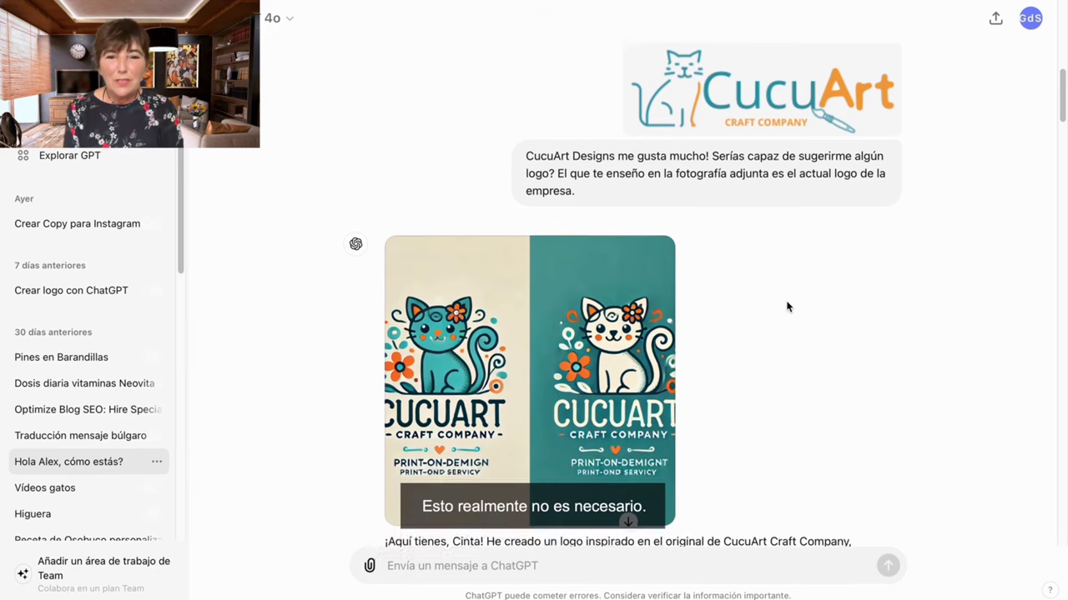
{"action": "scroll", "coordinate": [787, 306], "scroll_direction": "down", "scroll_amount": 2}
{"action": "scroll", "coordinate": [788, 307], "scroll_direction": "up", "scroll_amount": 4}
{"action": "mouse_move", "coordinate": [561, 321]}
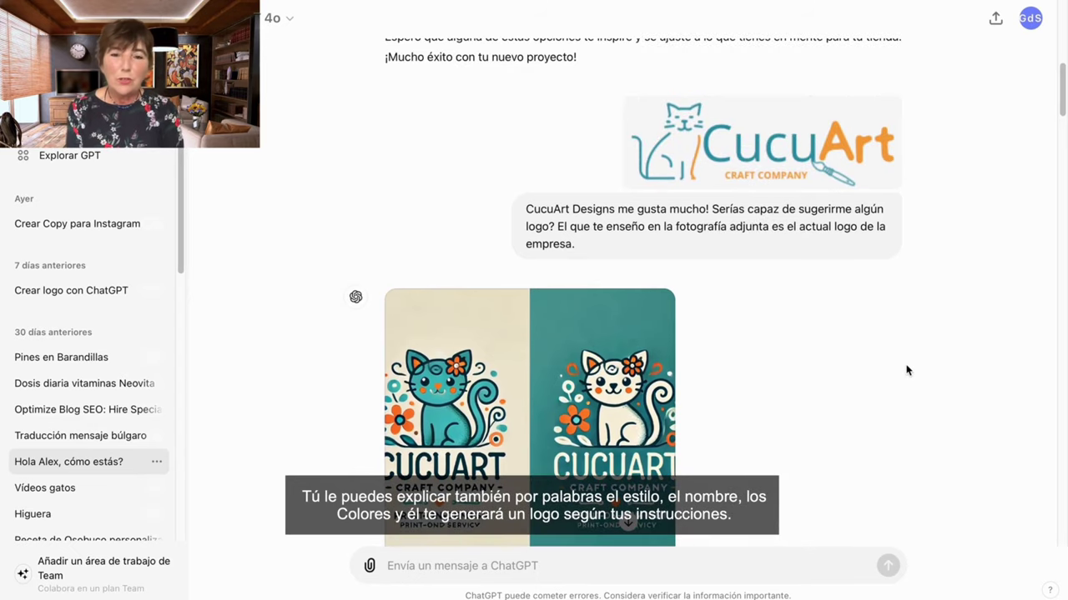
{"action": "scroll", "coordinate": [907, 370], "scroll_direction": "down", "scroll_amount": 2}
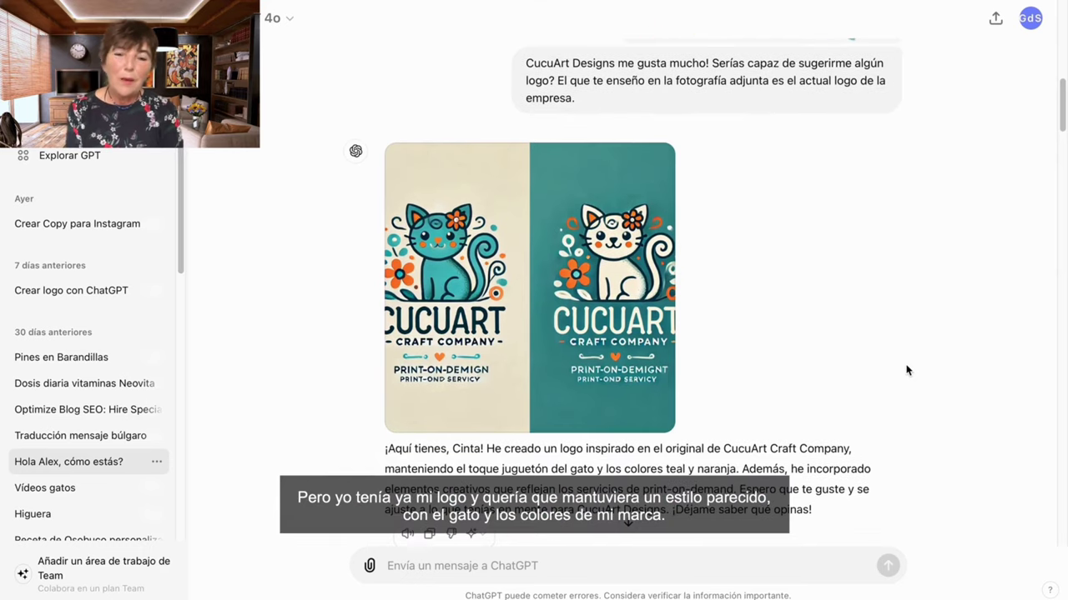
{"action": "scroll", "coordinate": [906, 370], "scroll_direction": "down", "scroll_amount": 3}
{"action": "scroll", "coordinate": [906, 371], "scroll_direction": "down", "scroll_amount": 1}
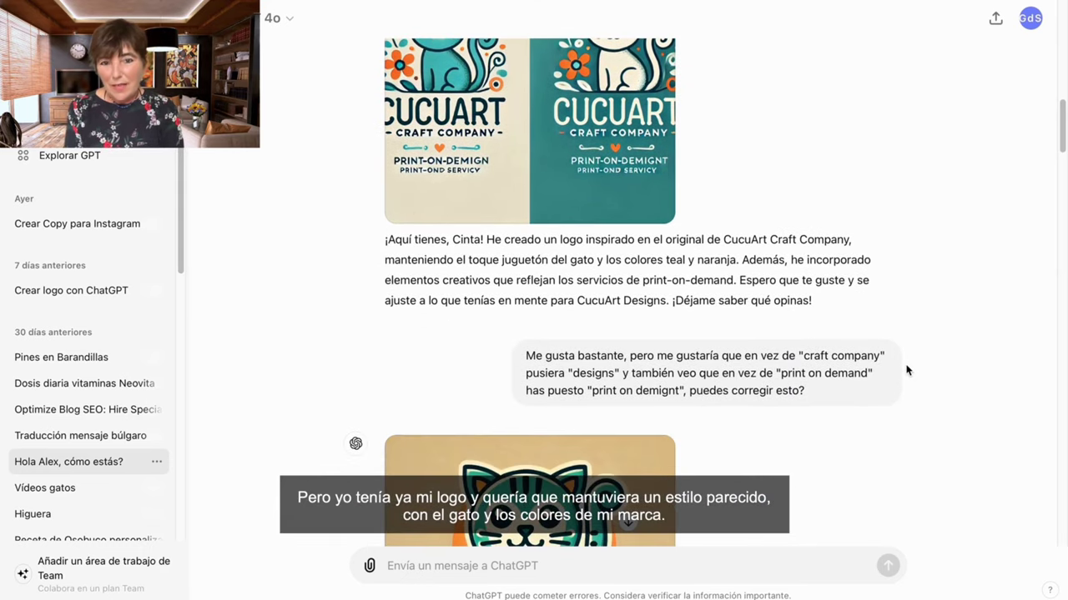
{"action": "scroll", "coordinate": [907, 370], "scroll_direction": "down", "scroll_amount": 1}
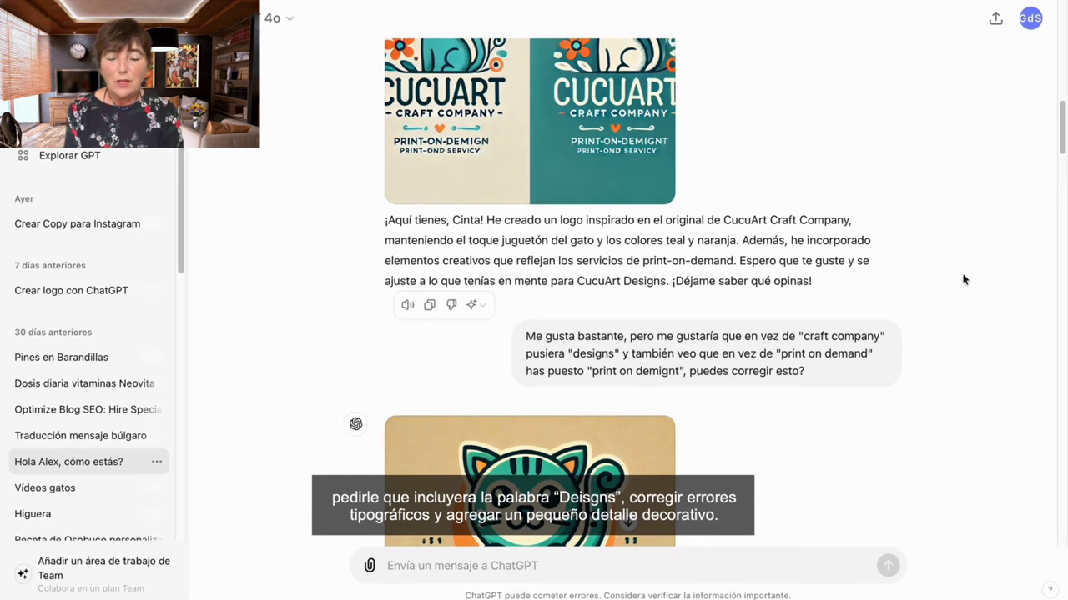
{"action": "scroll", "coordinate": [863, 389], "scroll_direction": "down", "scroll_amount": 2}
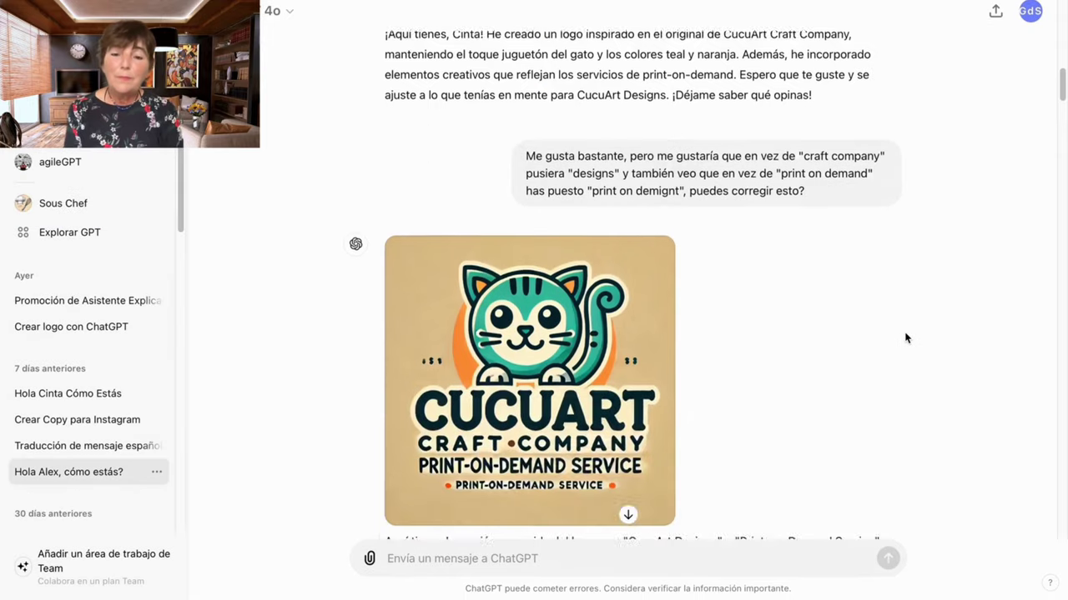
Save the final 'Custom Products' cat-and-fish logo to the Descargas folder.
{"action": "scroll", "coordinate": [905, 337], "scroll_direction": "down", "scroll_amount": 3}
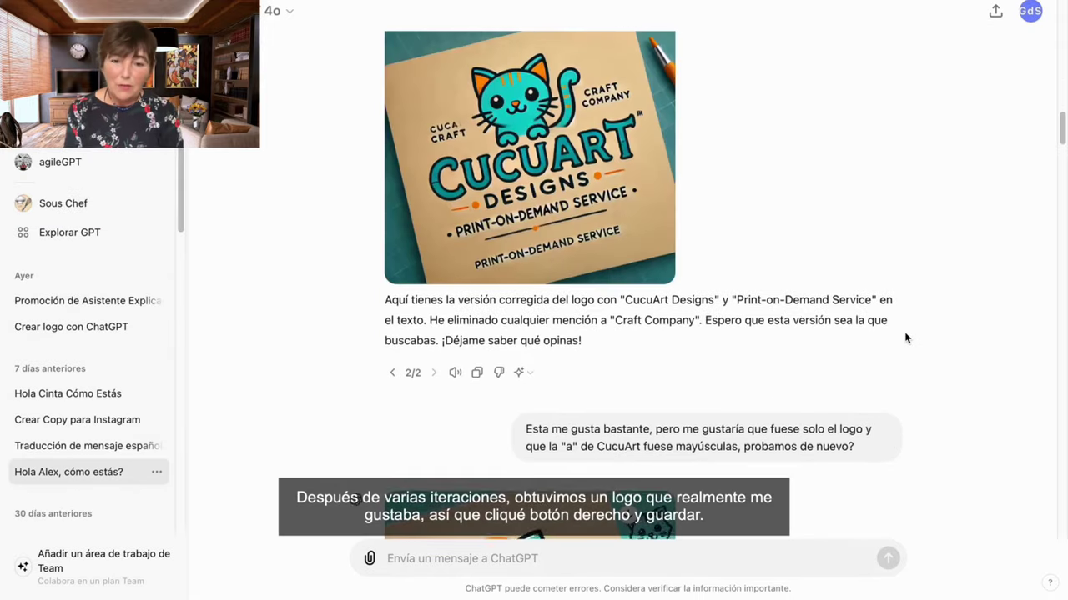
{"action": "scroll", "coordinate": [906, 338], "scroll_direction": "down", "scroll_amount": 15}
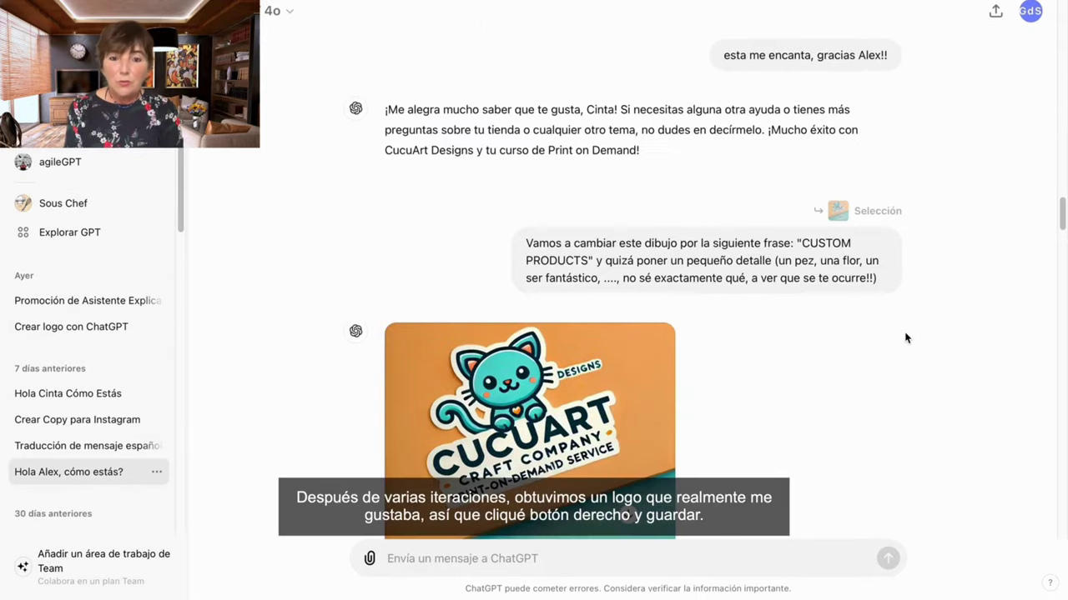
{"action": "scroll", "coordinate": [906, 338], "scroll_direction": "down", "scroll_amount": 5}
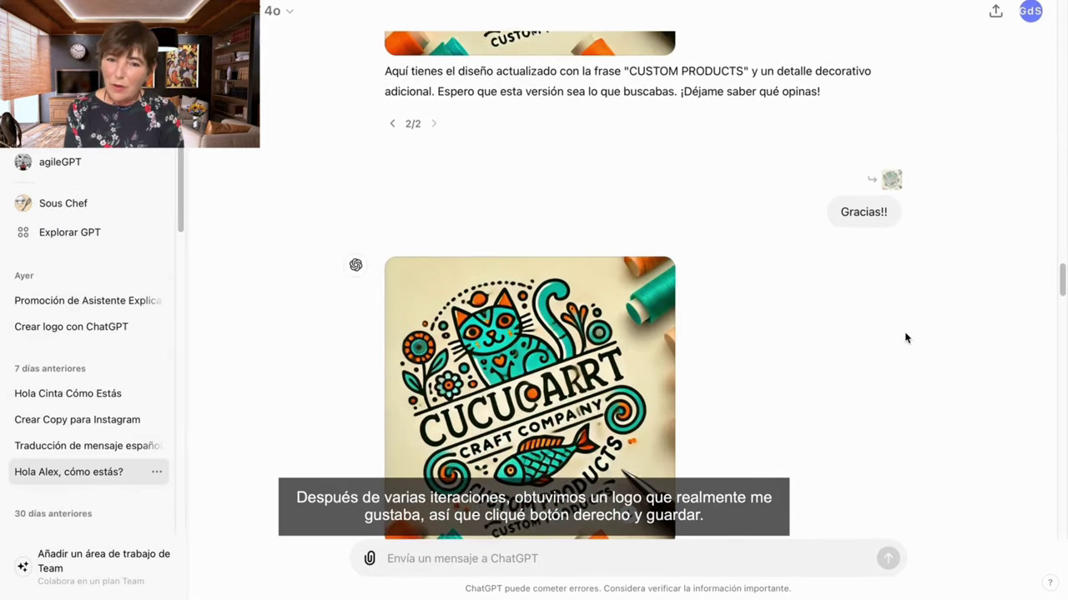
{"action": "right_click", "coordinate": [581, 313]}
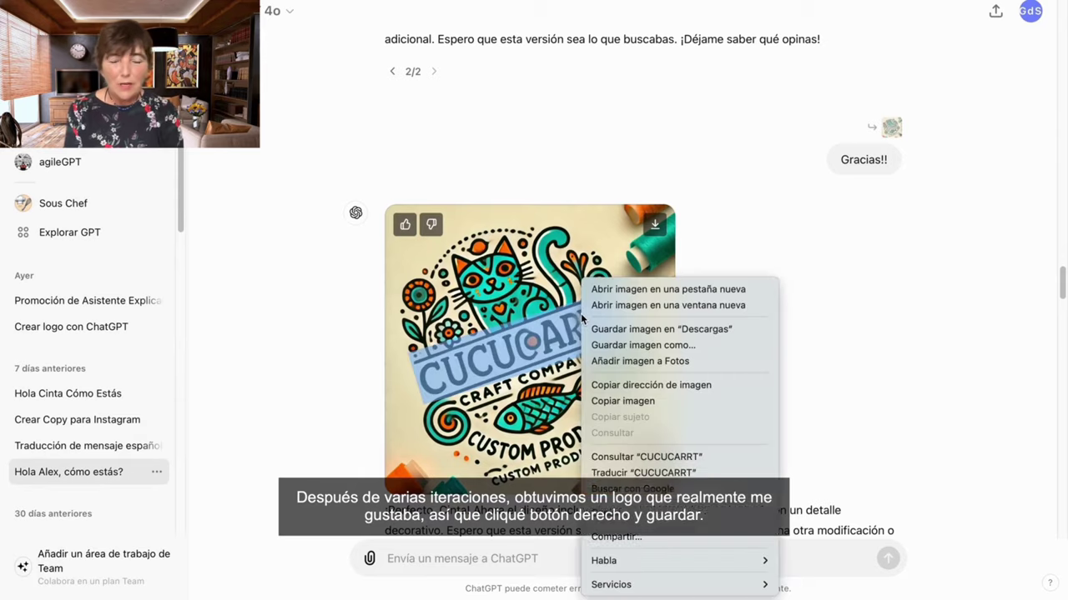
{"action": "left_click", "coordinate": [607, 329]}
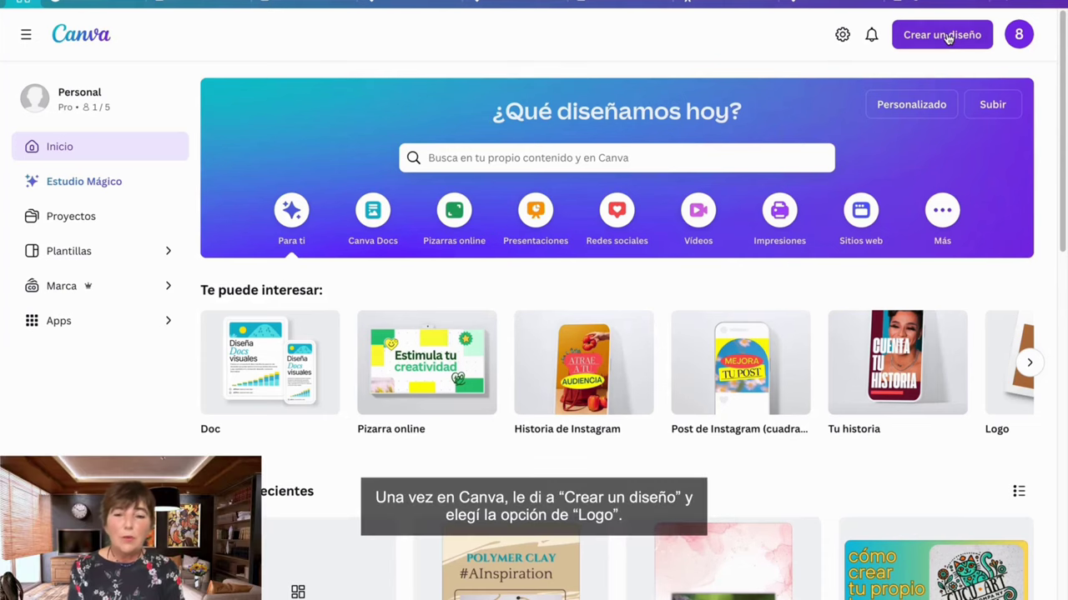
Create a blank 500 × 500 px Logo design and upload the saved cat-and-fish logo from Fotos.
{"action": "left_click", "coordinate": [946, 37]}
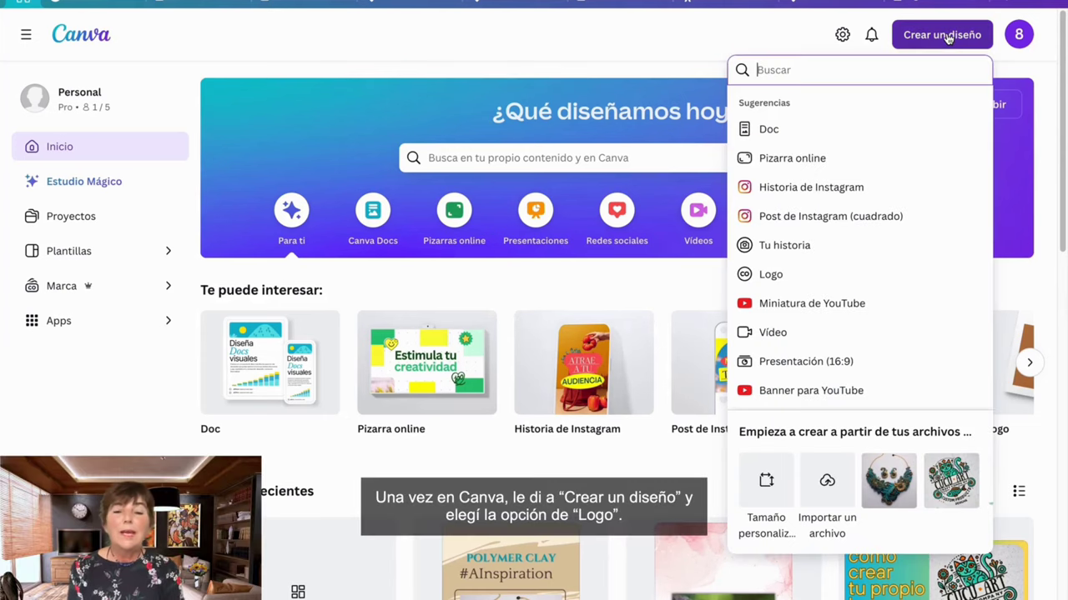
{"action": "left_click", "coordinate": [767, 279]}
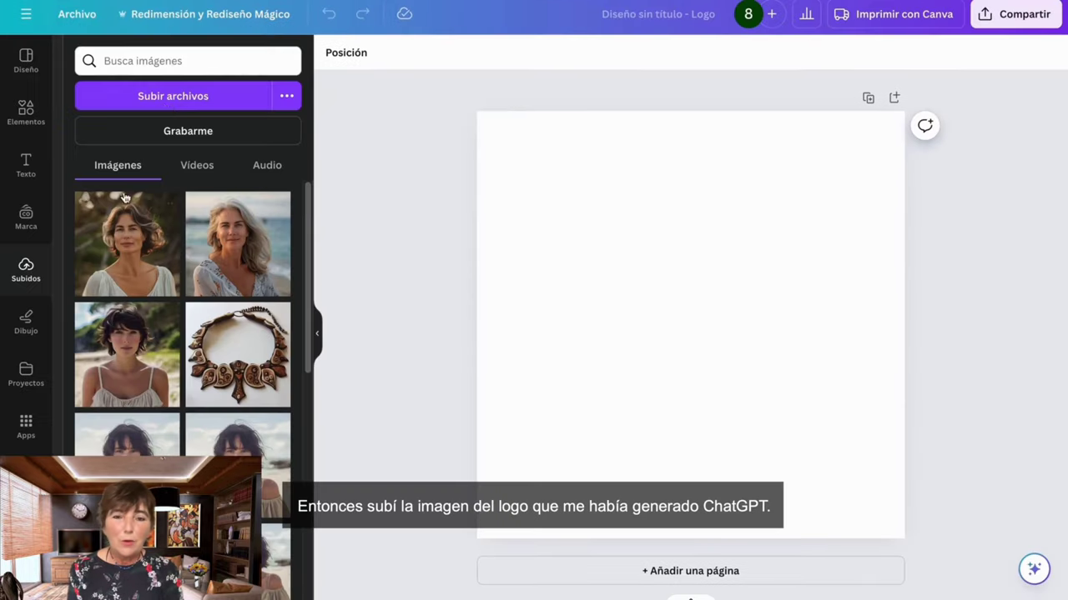
{"action": "left_click", "coordinate": [171, 96]}
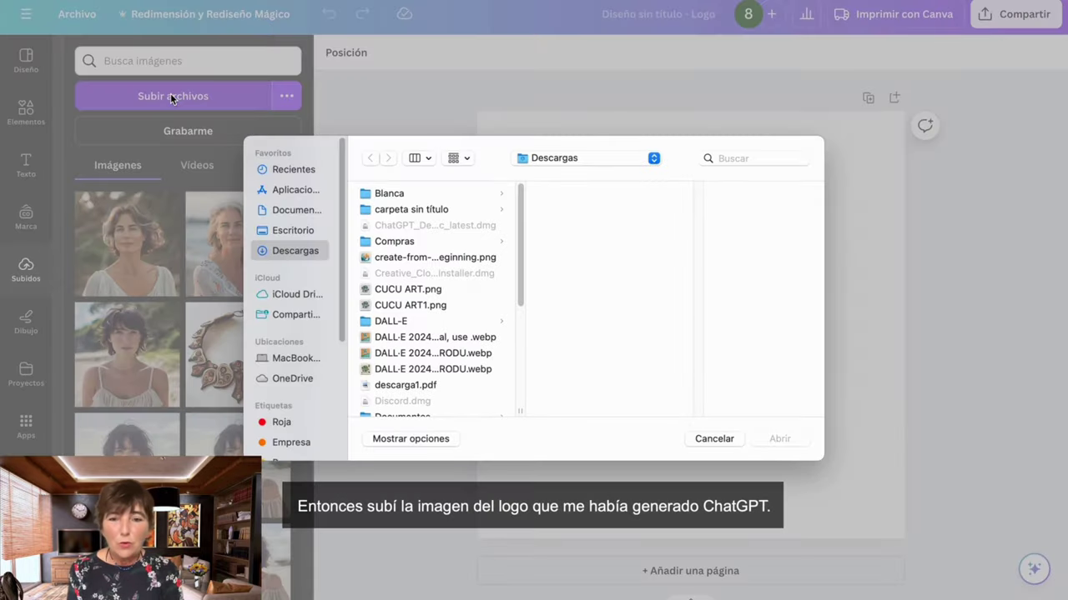
{"action": "left_click", "coordinate": [284, 445]}
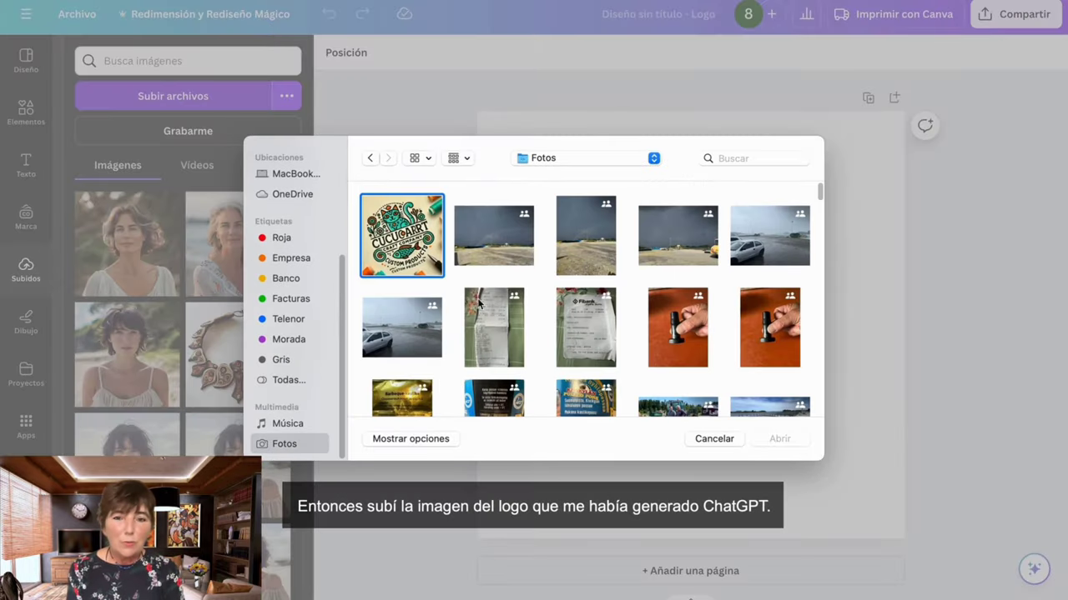
{"action": "left_click", "coordinate": [402, 236]}
{"action": "left_click", "coordinate": [783, 440]}
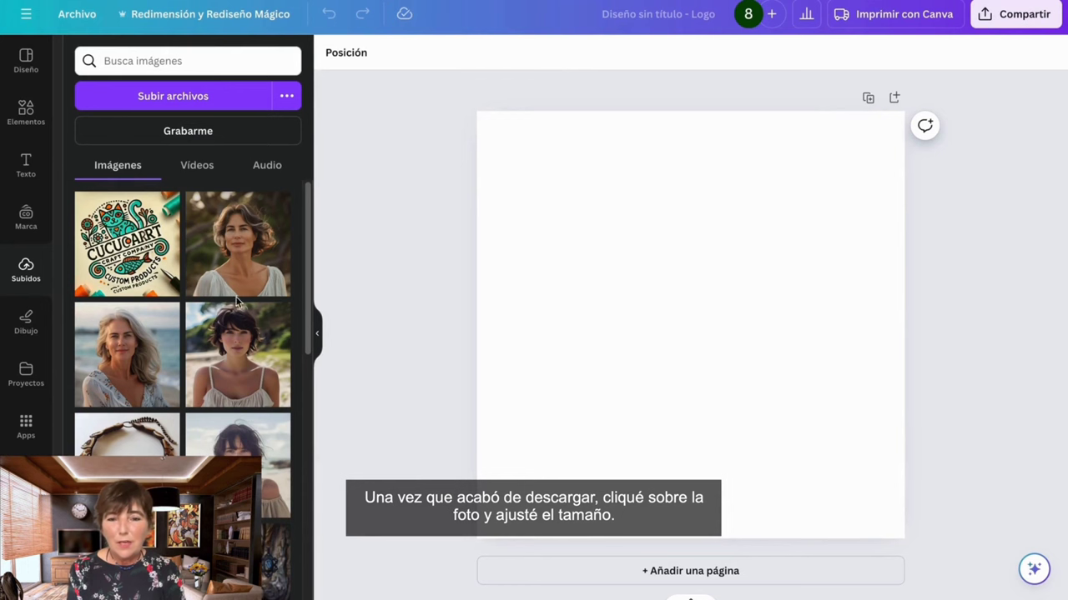
Place the uploaded logo on the blank page and enlarge it to fill the page.
{"action": "left_click", "coordinate": [127, 244]}
{"action": "left_click_drag", "start_coordinate": [828, 181], "coordinate": [905, 111]}
{"action": "left_click_drag", "start_coordinate": [549, 473], "coordinate": [477, 538]}
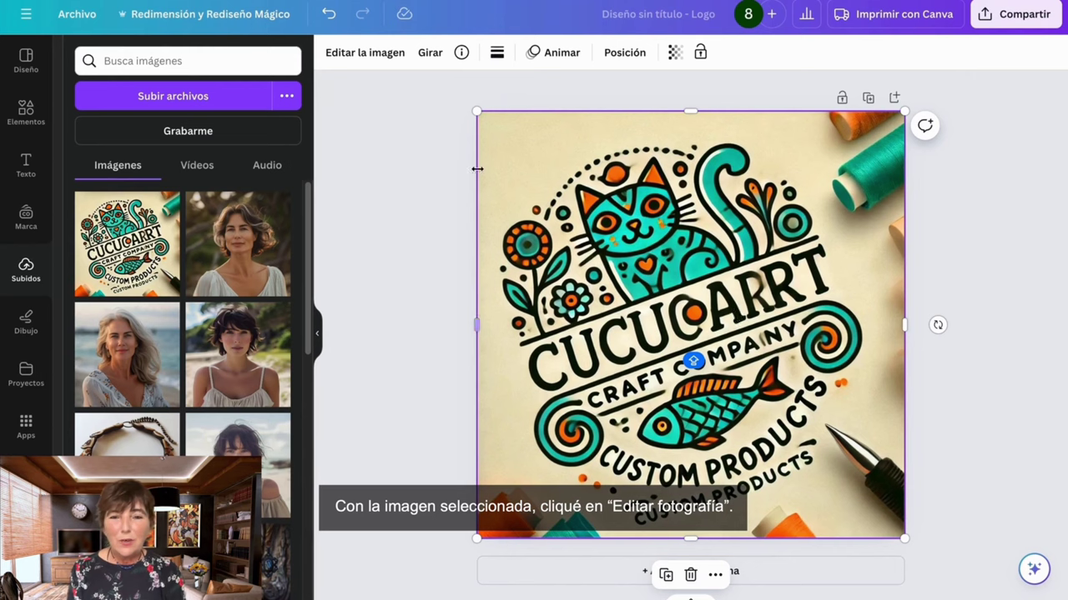
Capture the CUCUCARRT heading as editable text with Captura de Texto and delete the extra C.
{"action": "left_click", "coordinate": [365, 53]}
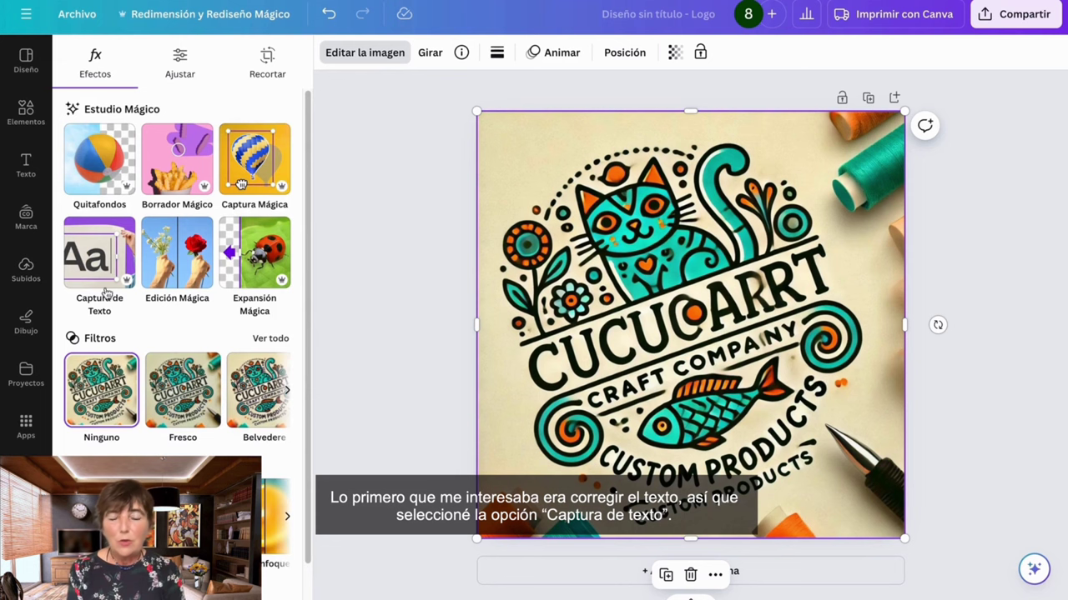
{"action": "left_click", "coordinate": [97, 263]}
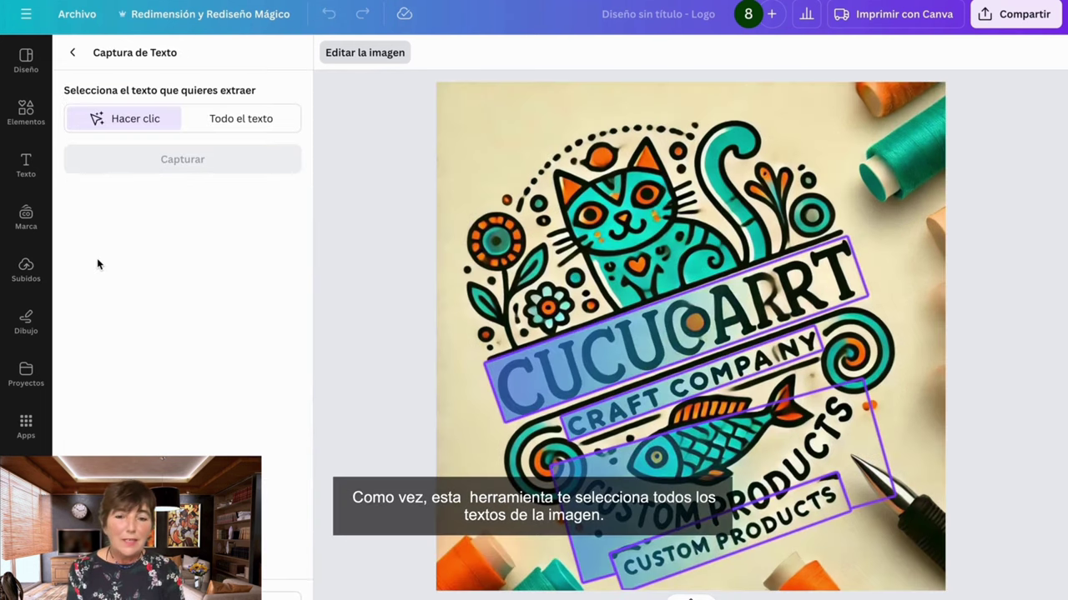
{"action": "left_click", "coordinate": [797, 290]}
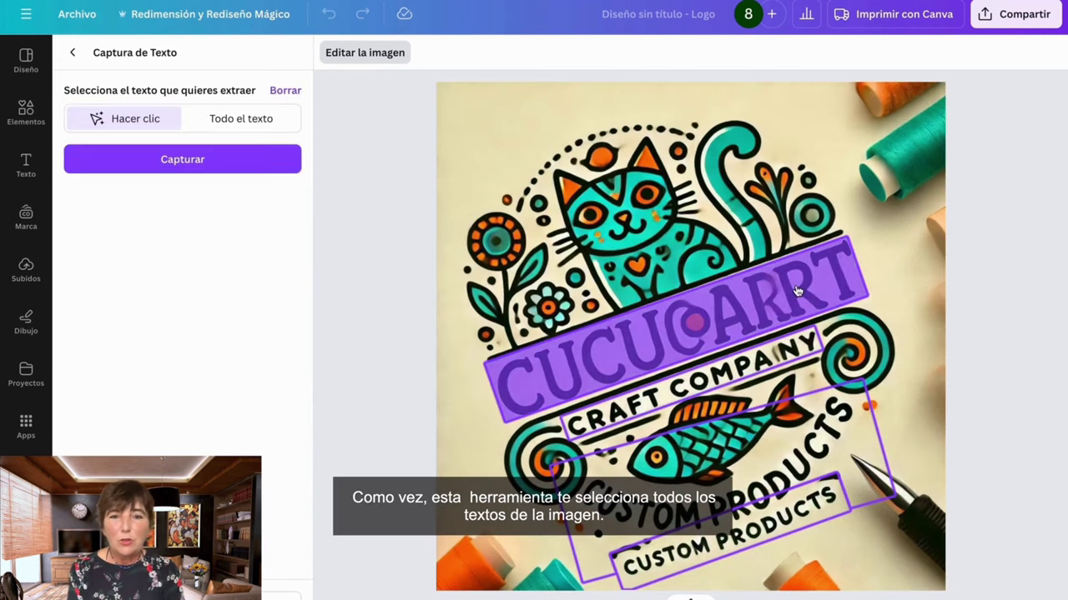
{"action": "left_click", "coordinate": [193, 164]}
{"action": "double_click", "coordinate": [694, 333]}
{"action": "left_click", "coordinate": [692, 317]}
{"action": "key", "text": "BackSpace"}
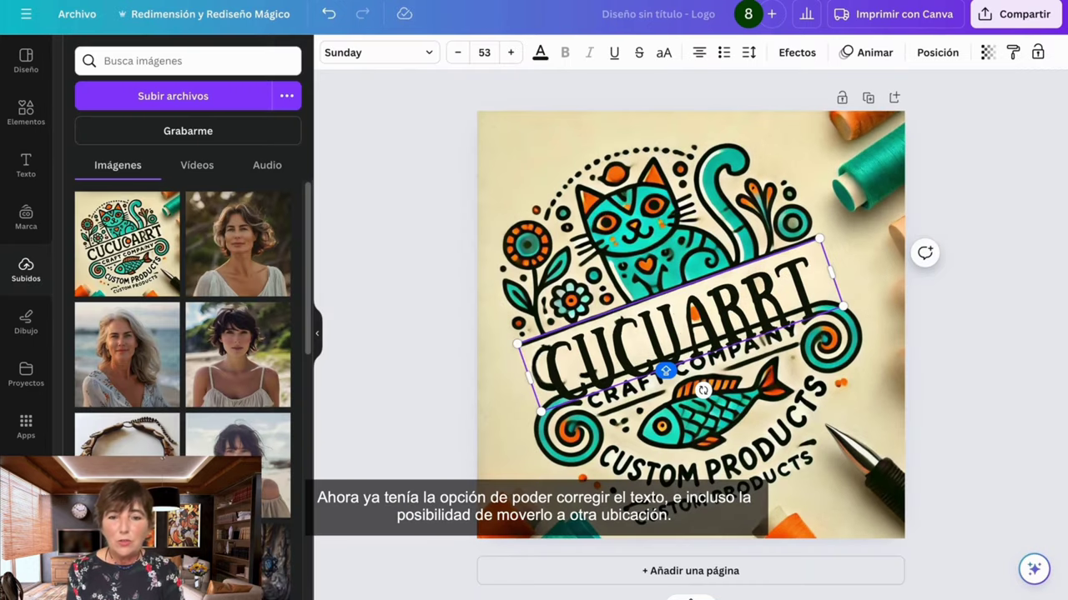
Delete one R so the title reads CUCU ART, then nudge it slightly up.
{"action": "left_click", "coordinate": [799, 283]}
{"action": "key", "text": "BackSpace"}
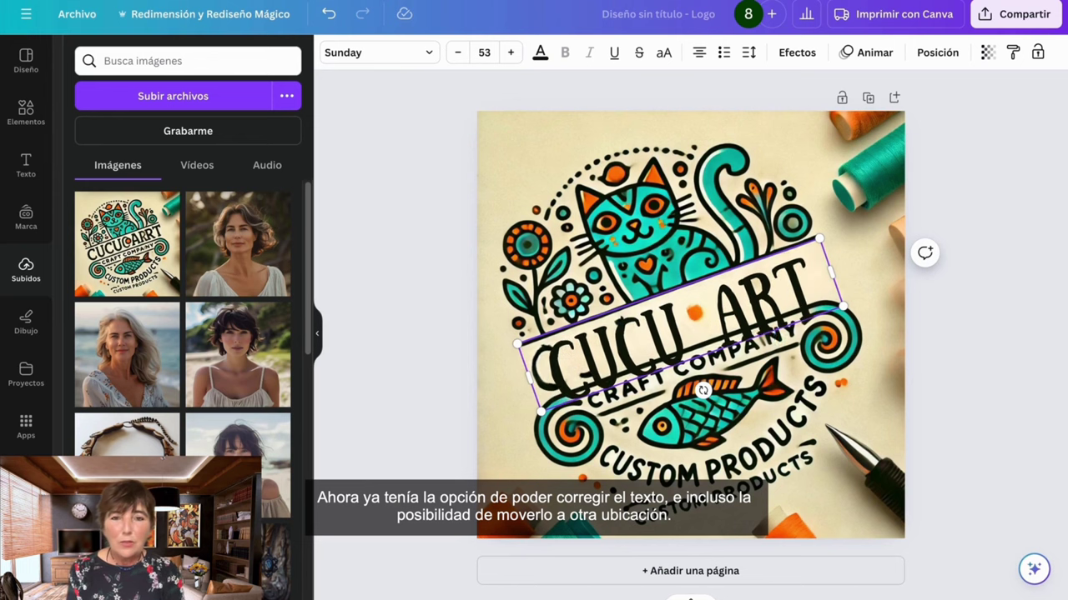
{"action": "left_click", "coordinate": [875, 305]}
{"action": "left_click_drag", "start_coordinate": [820, 296], "coordinate": [818, 286]}
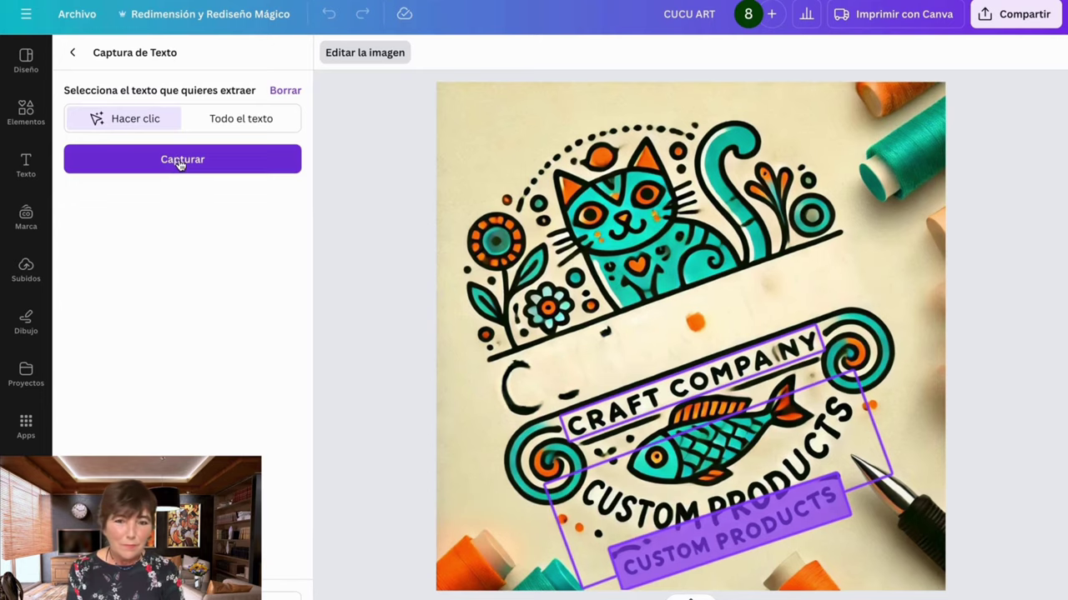
Capture the CUSTOM PRODUCTS line, delete the duplicate, and move DESIGNS to the lower right.
{"action": "left_click", "coordinate": [178, 161]}
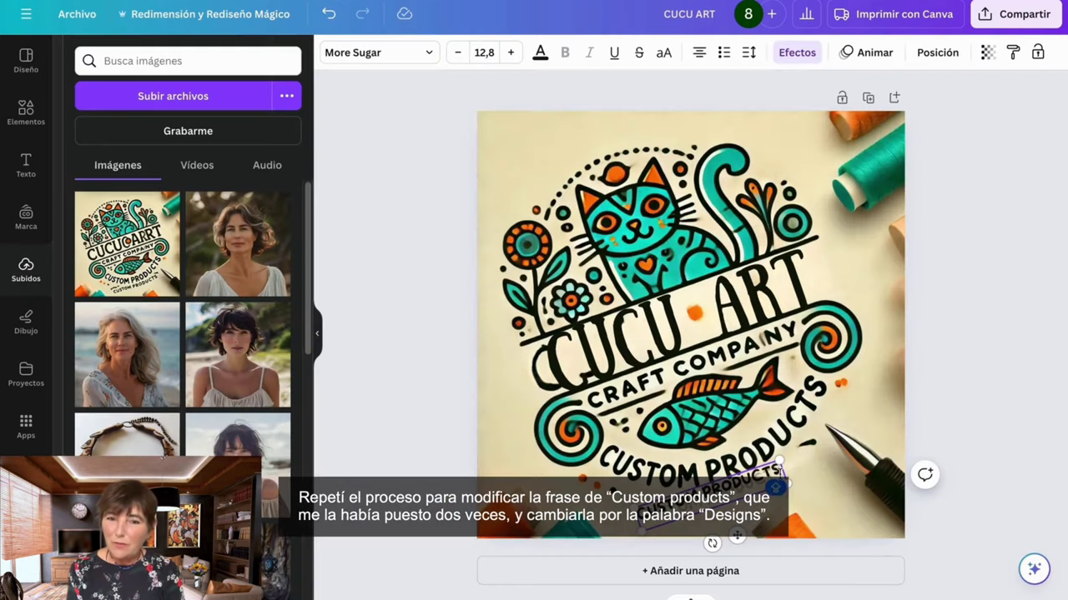
{"action": "key", "text": "Delete"}
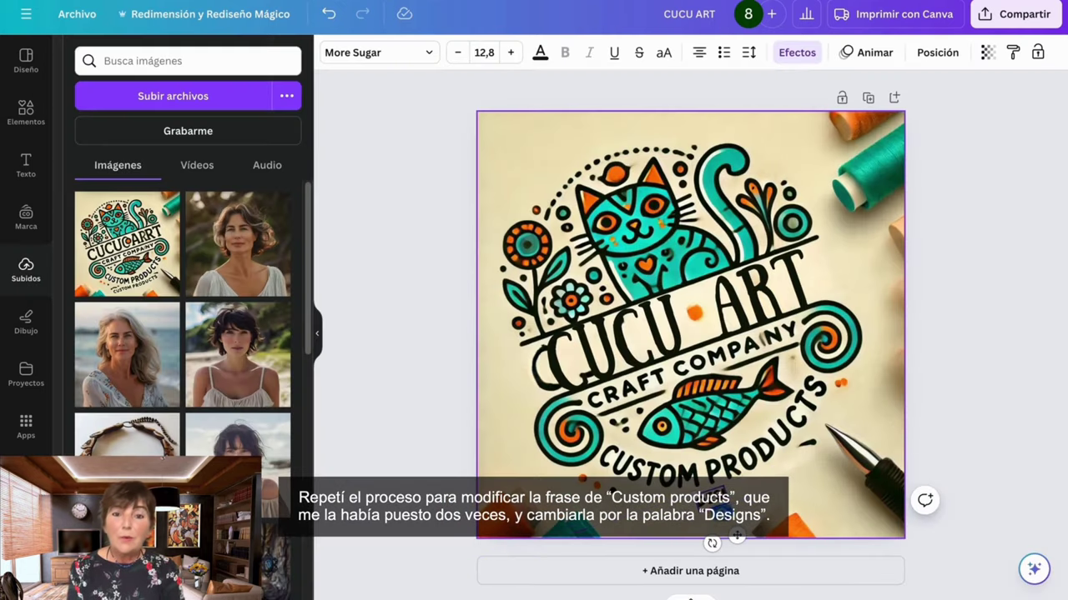
{"action": "left_click_drag", "start_coordinate": [734, 535], "coordinate": [705, 552]}
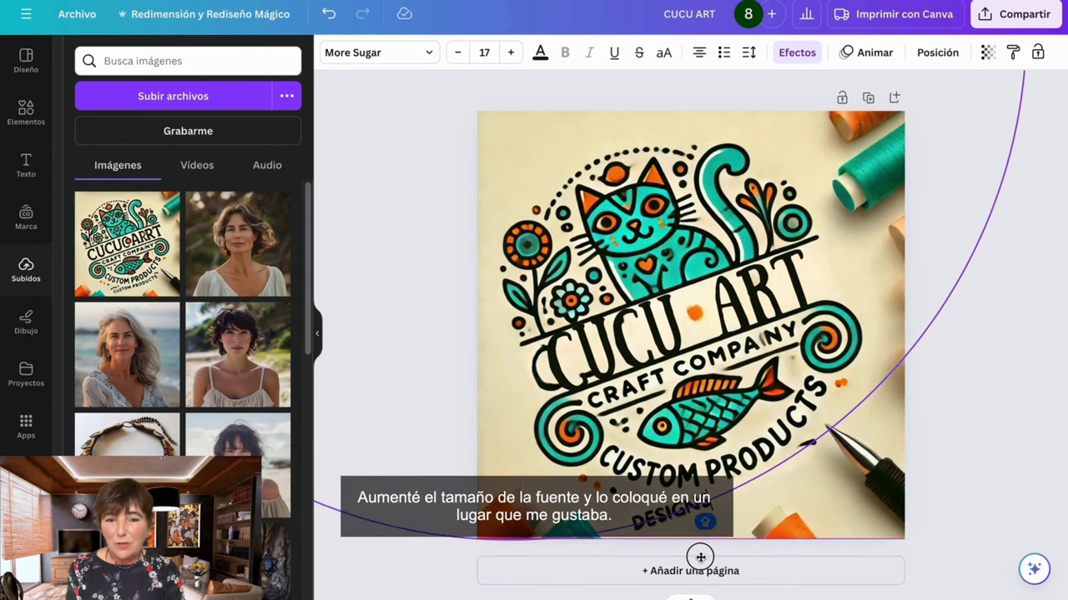
{"action": "left_click", "coordinate": [875, 398]}
{"action": "left_click", "coordinate": [663, 519]}
{"action": "left_click_drag", "start_coordinate": [699, 553], "coordinate": [776, 534]}
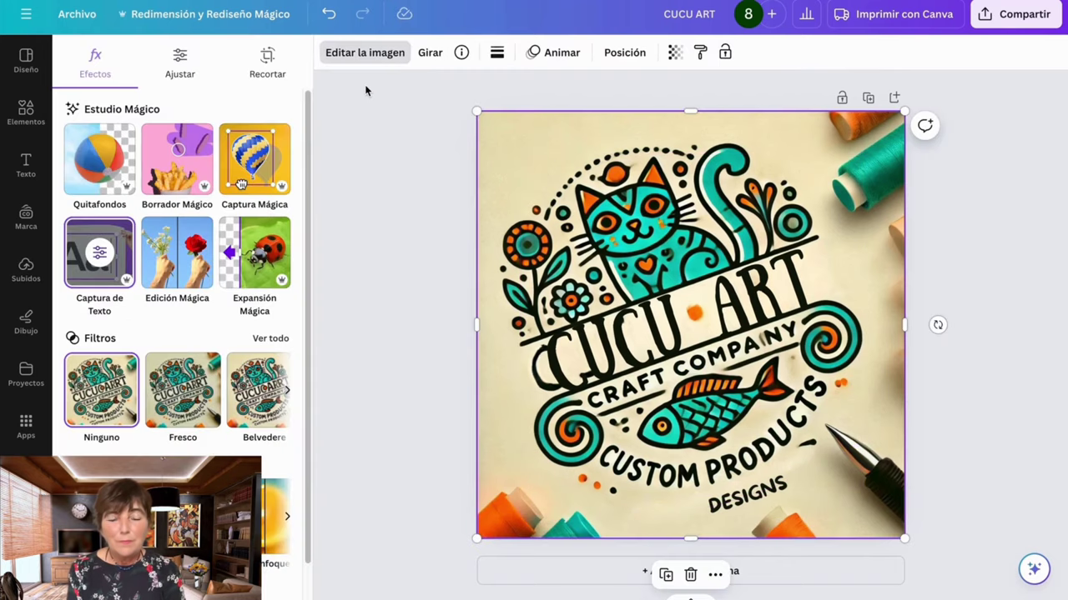
Brush over the stray specks beside the CRAFT banner with Borrador Mágico and erase them.
{"action": "left_click", "coordinate": [173, 169]}
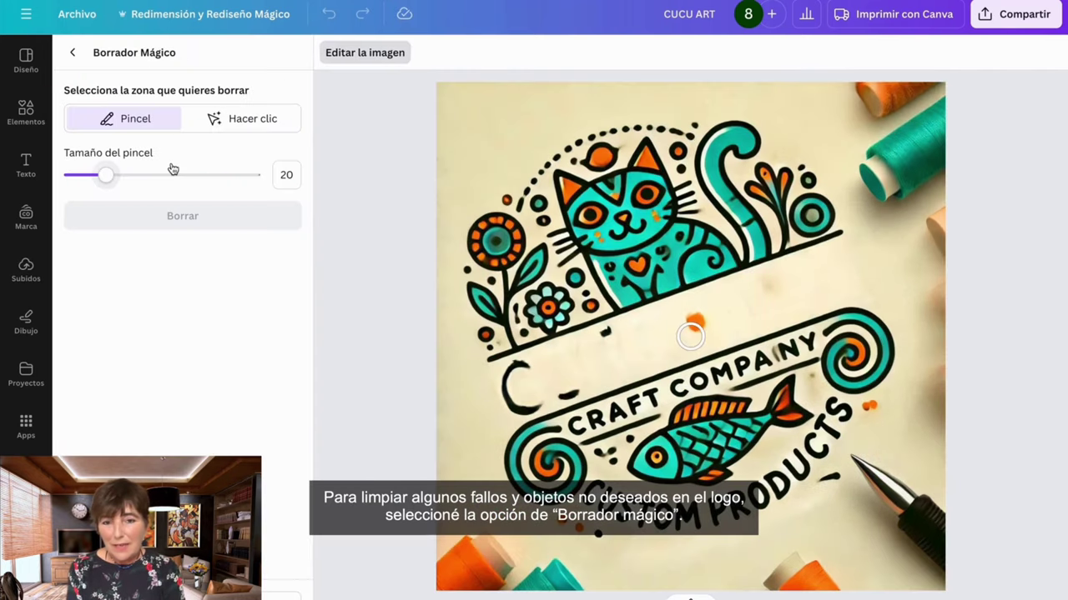
{"action": "mouse_move", "coordinate": [530, 365]}
{"action": "left_mouse_down"}
{"action": "mouse_move", "coordinate": [505, 392]}
{"action": "mouse_move", "coordinate": [542, 403]}
{"action": "left_mouse_up"}
{"action": "left_click", "coordinate": [567, 388]}
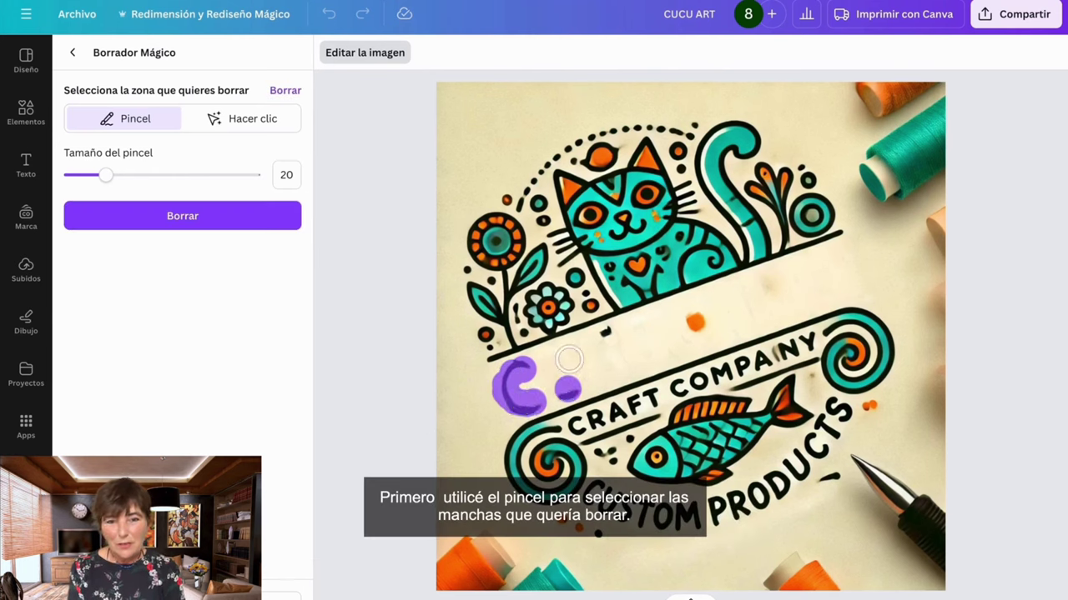
{"action": "left_click", "coordinate": [607, 337]}
{"action": "left_click_drag", "start_coordinate": [105, 175], "coordinate": [74, 174]}
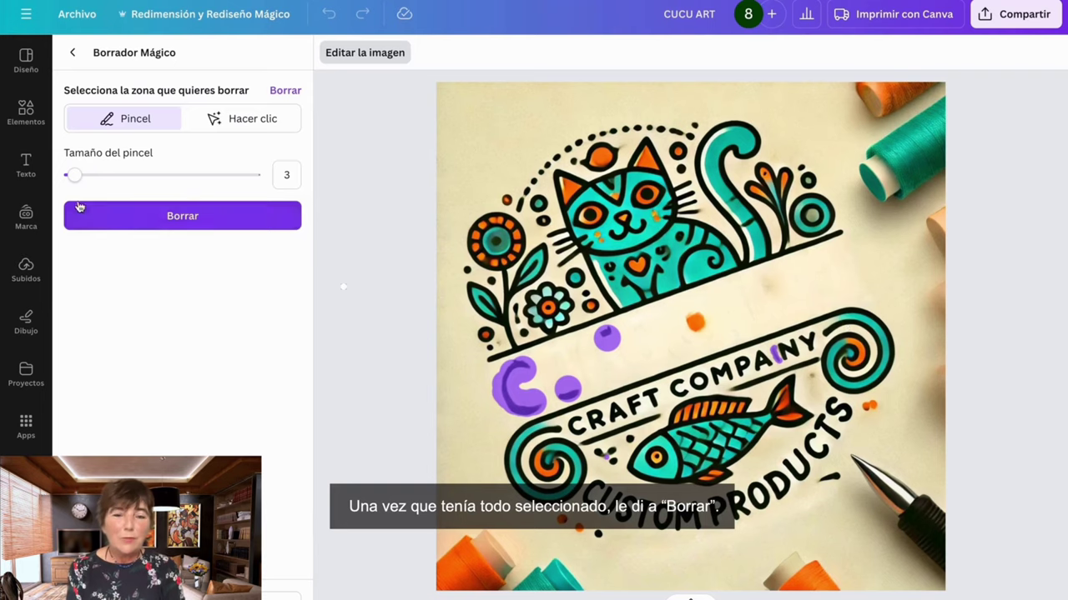
{"action": "left_click", "coordinate": [179, 219]}
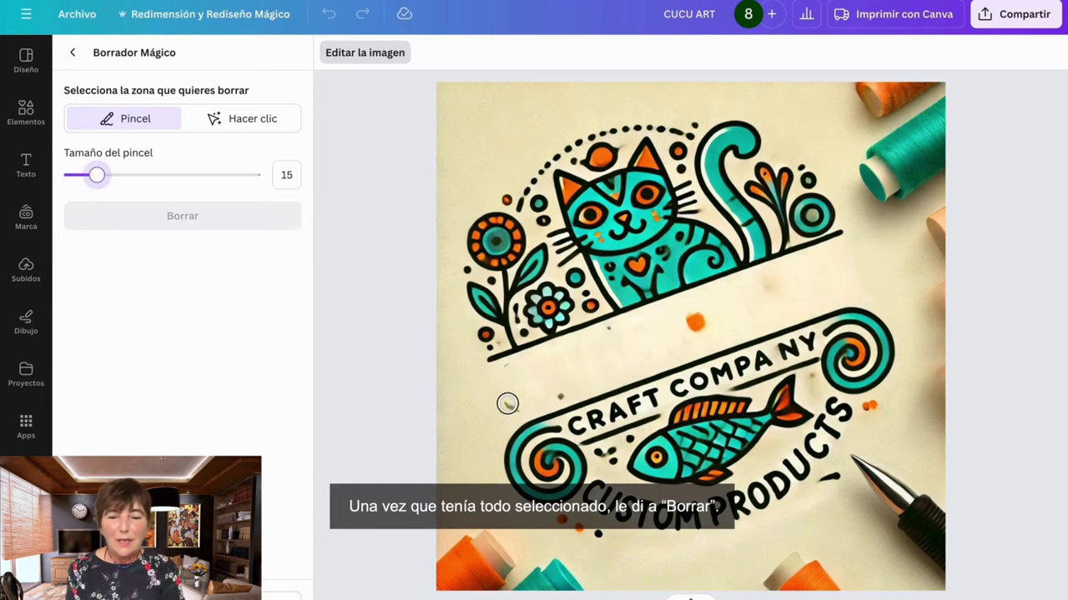
{"action": "left_click", "coordinate": [510, 405]}
{"action": "left_click", "coordinate": [564, 392]}
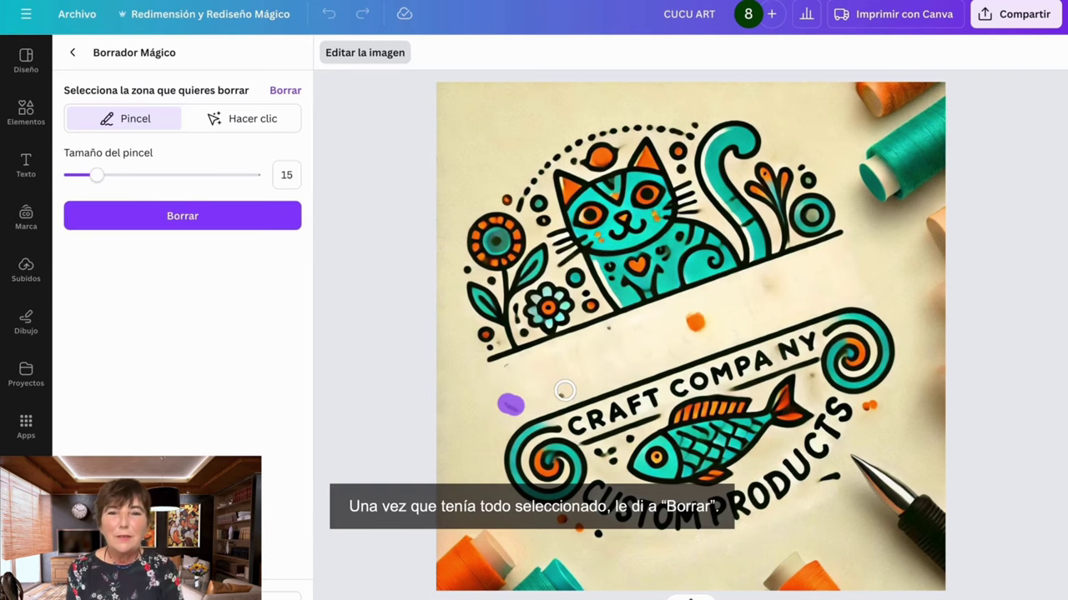
{"action": "left_click", "coordinate": [510, 371]}
{"action": "left_click", "coordinate": [611, 335]}
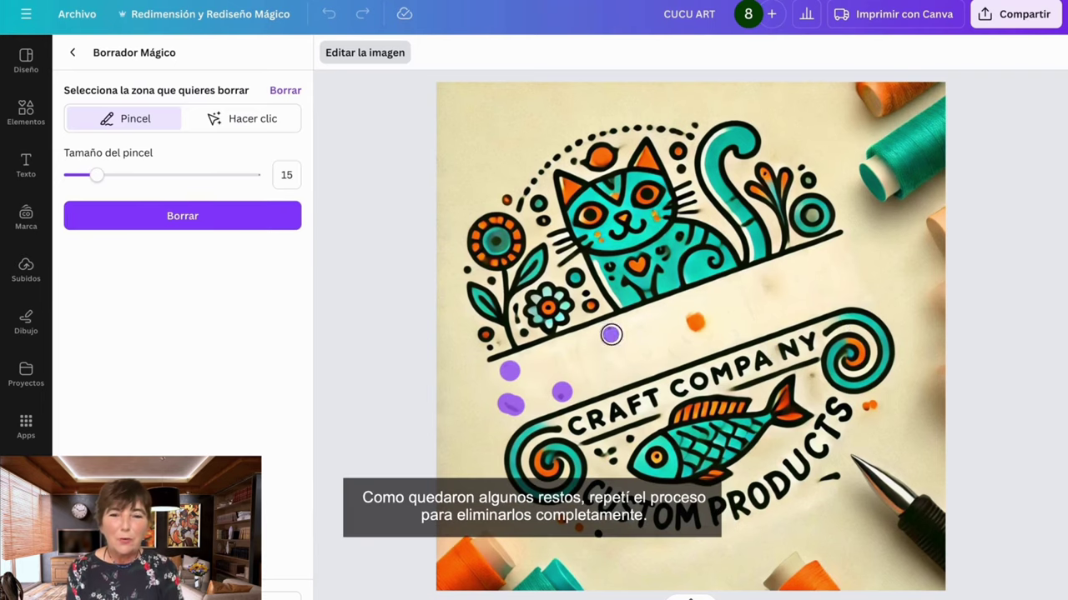
{"action": "left_click", "coordinate": [183, 225]}
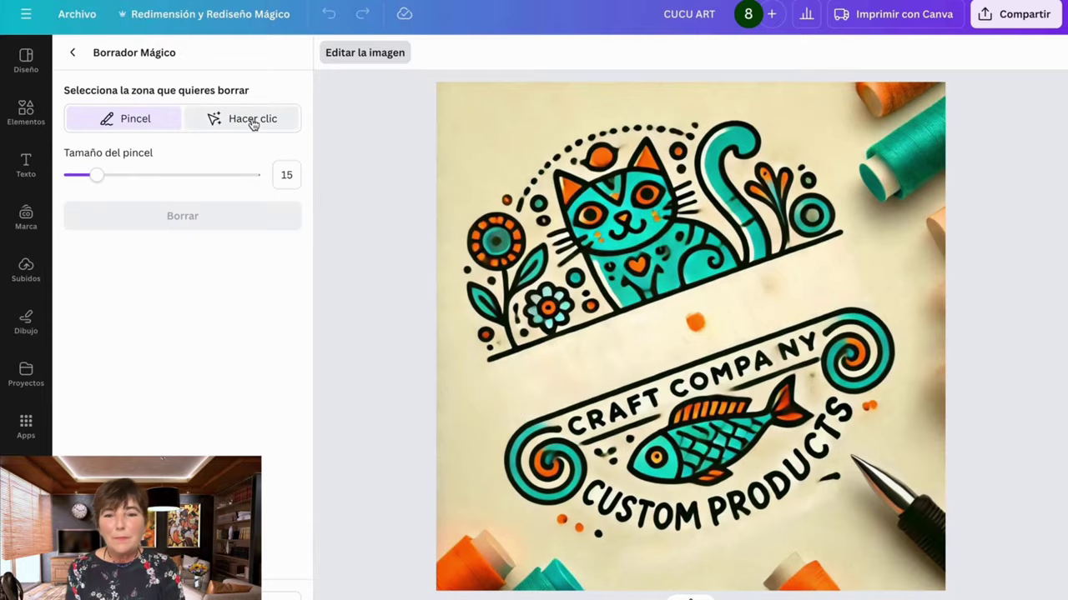
In click mode, select the spools, pen and markers around the edges and erase them.
{"action": "left_click", "coordinate": [253, 121]}
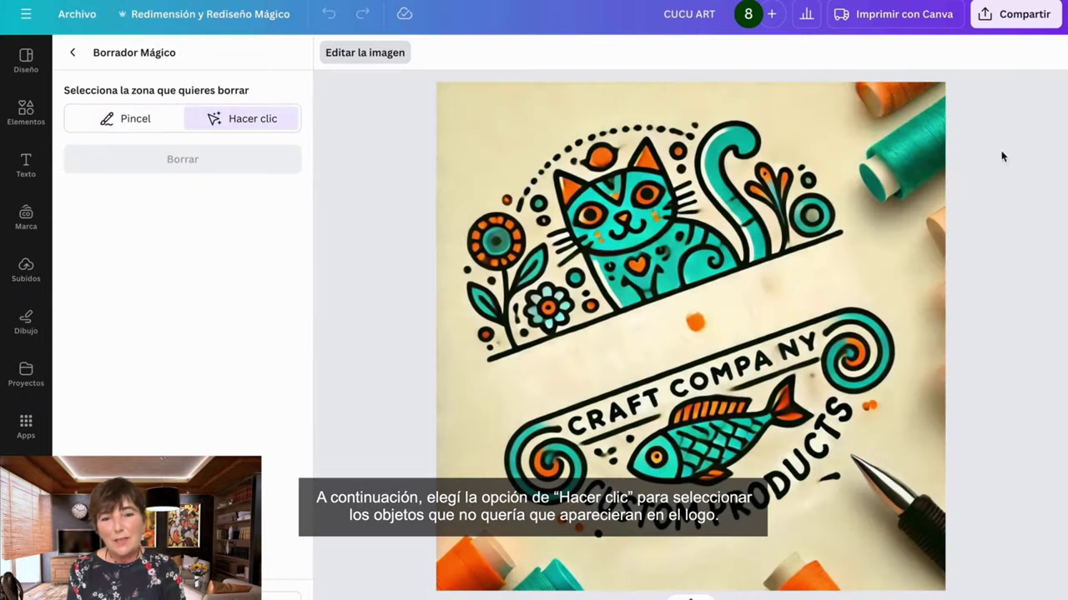
{"action": "left_click", "coordinate": [889, 105]}
{"action": "left_click", "coordinate": [883, 181]}
{"action": "left_click", "coordinate": [933, 127]}
{"action": "left_click", "coordinate": [942, 226]}
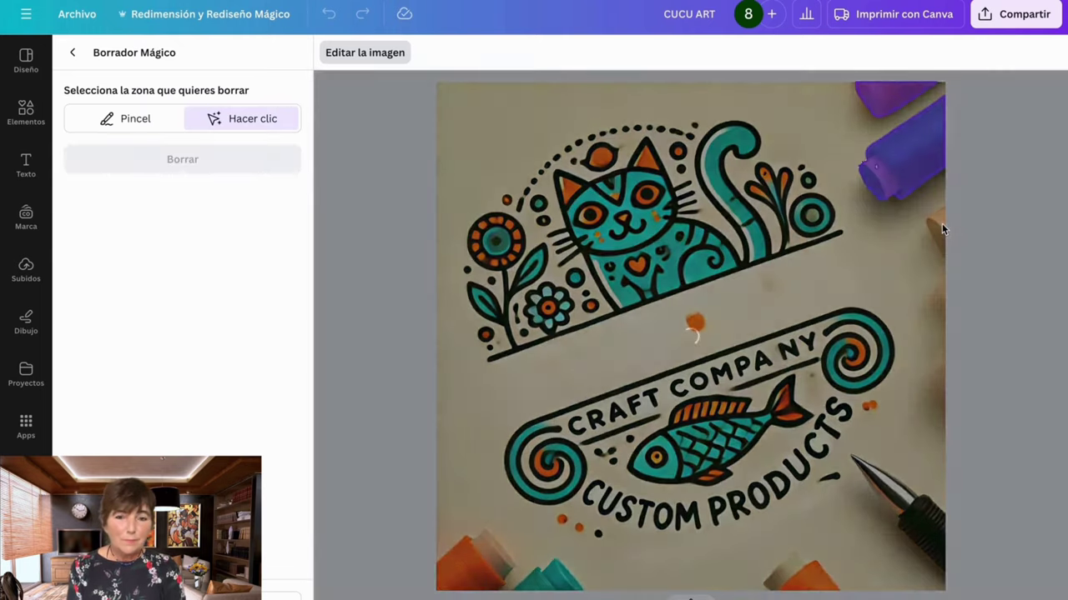
{"action": "left_click", "coordinate": [904, 504]}
{"action": "left_click", "coordinate": [799, 572]}
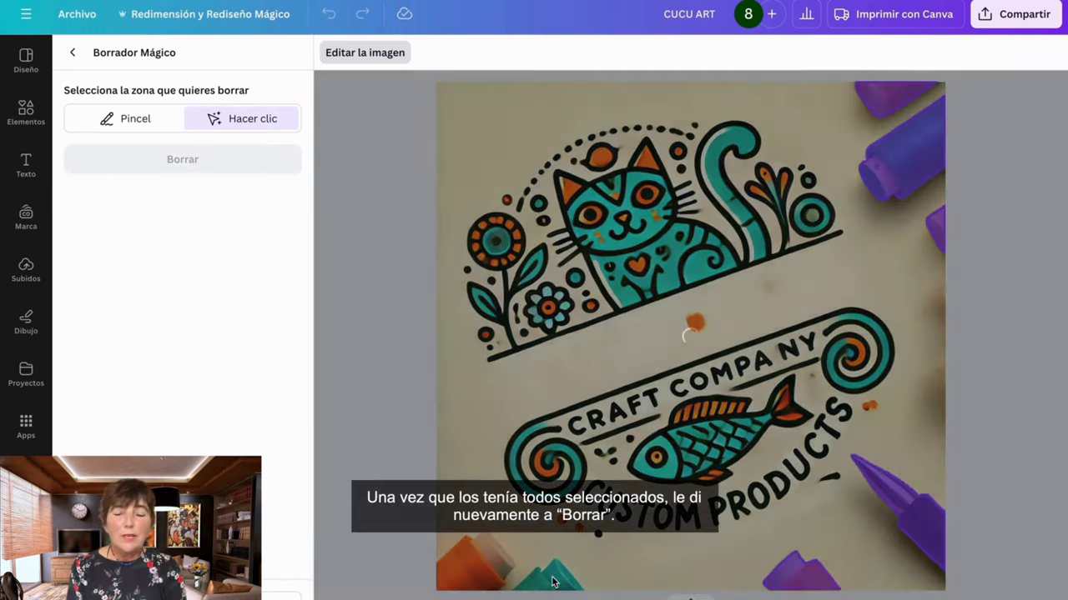
{"action": "left_click", "coordinate": [483, 561]}
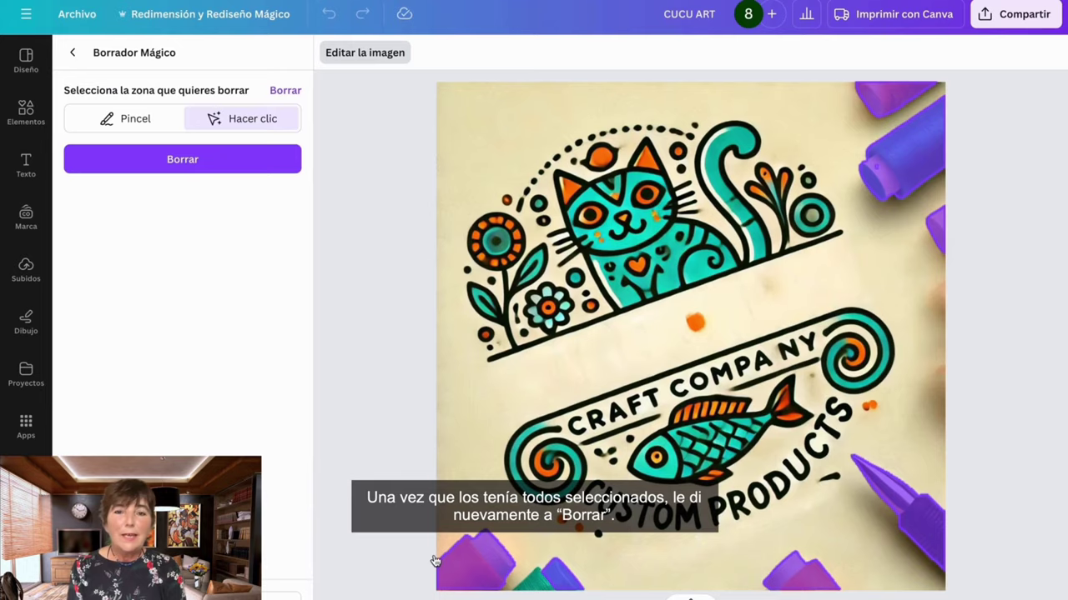
{"action": "left_click", "coordinate": [186, 162]}
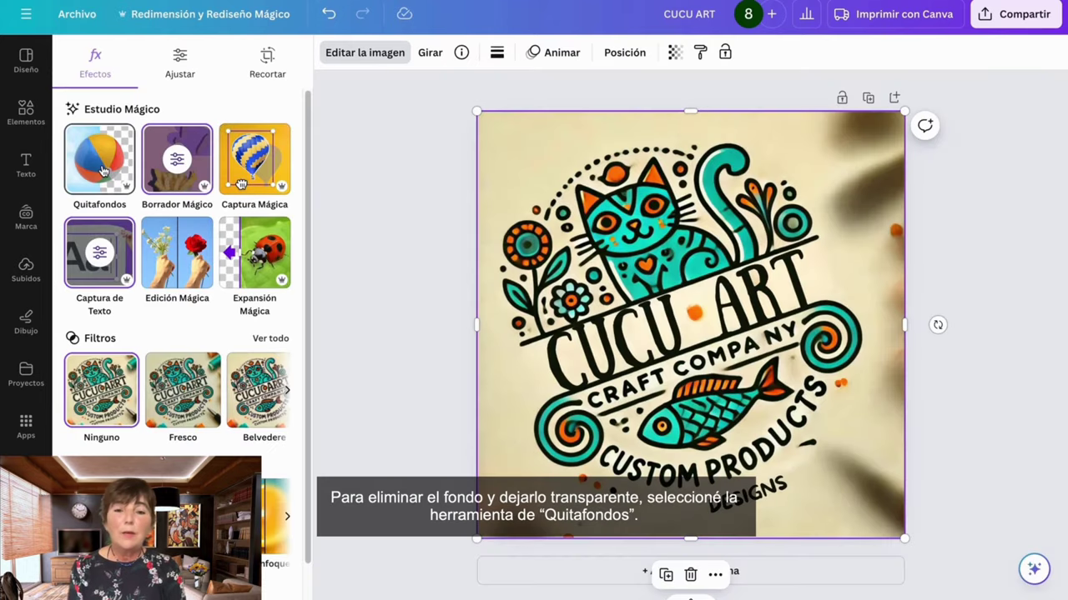
Remove the image background, apply the light recycled-paper texture, and center the logo.
{"action": "left_click", "coordinate": [103, 171]}
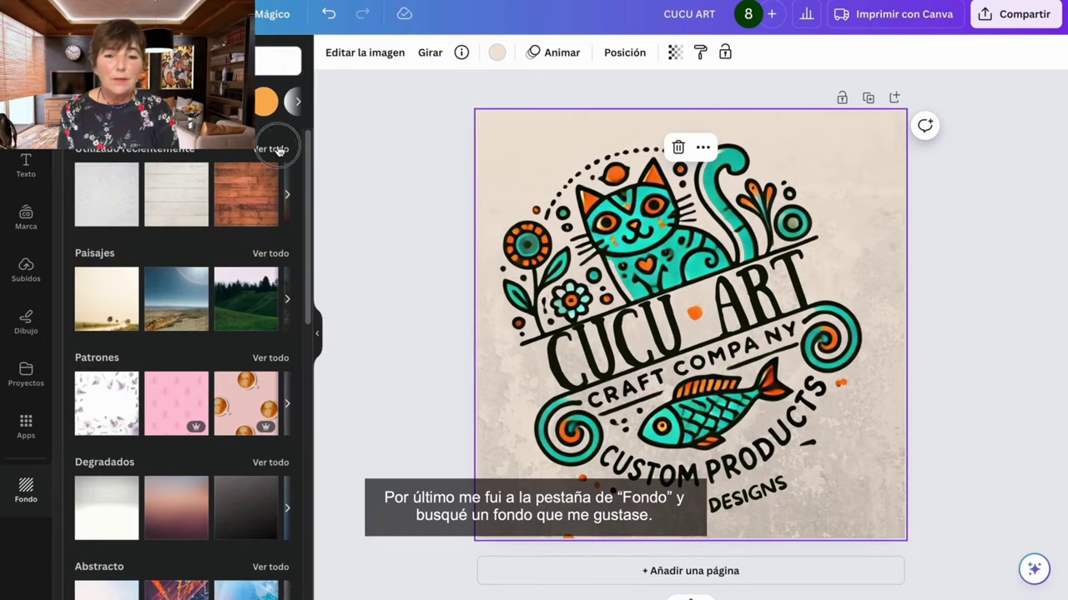
{"action": "left_click", "coordinate": [277, 145]}
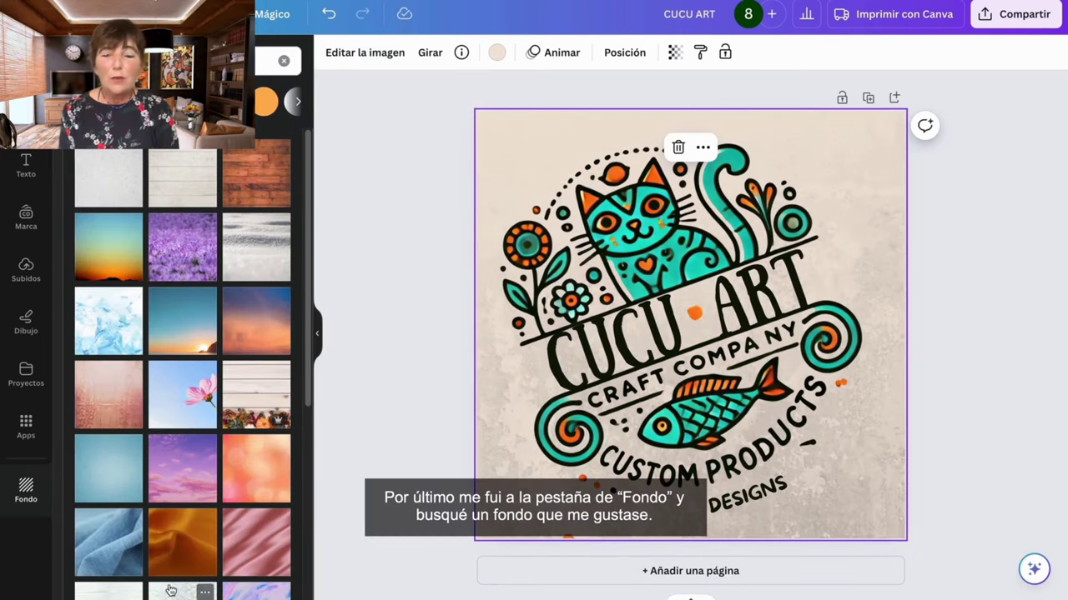
{"action": "left_click", "coordinate": [109, 184]}
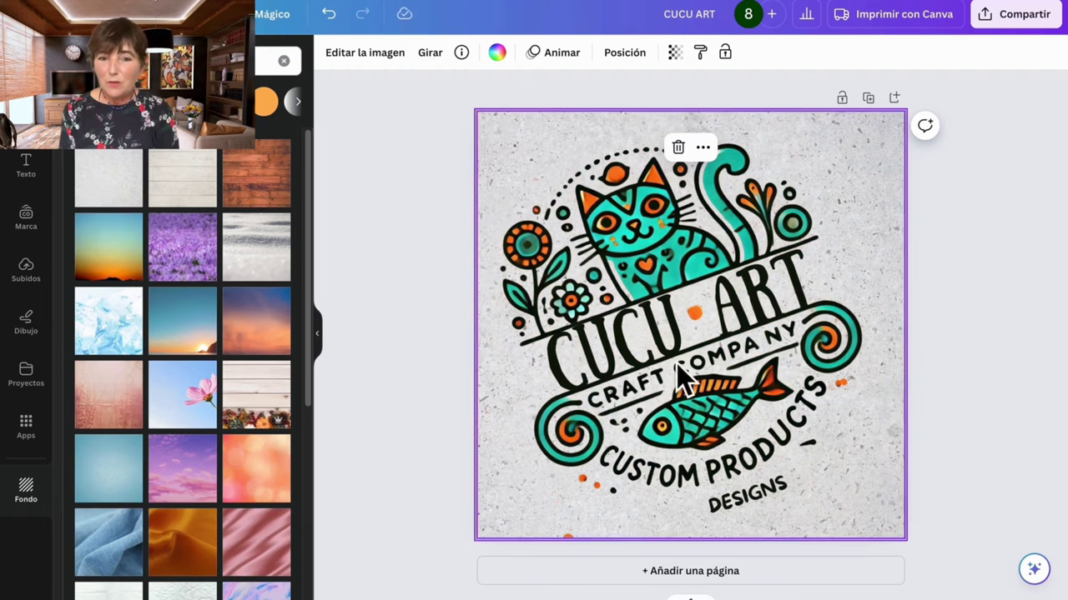
{"action": "mouse_move", "coordinate": [652, 220]}
{"action": "left_mouse_down"}
{"action": "mouse_move", "coordinate": [668, 219]}
{"action": "mouse_move", "coordinate": [653, 222]}
{"action": "left_mouse_up"}
{"action": "left_click_drag", "start_coordinate": [904, 325], "coordinate": [834, 505]}
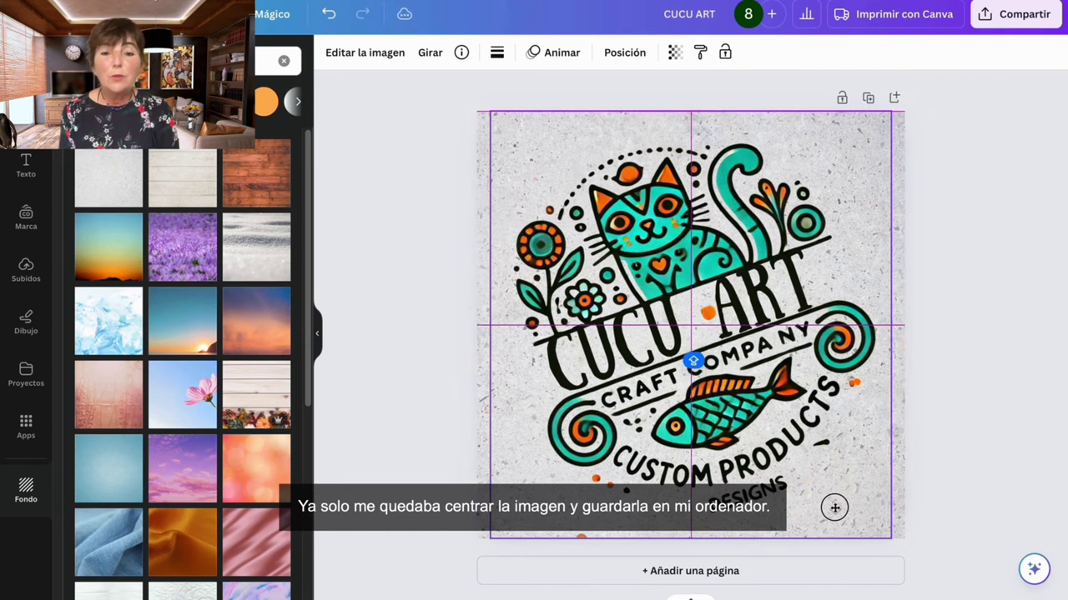
{"action": "left_click", "coordinate": [1016, 435]}
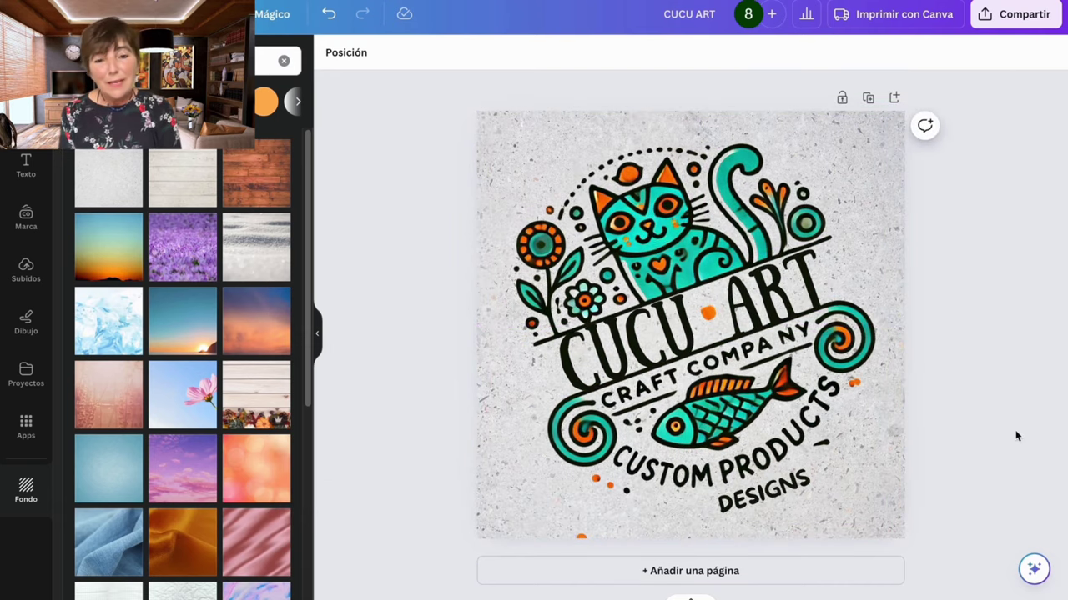
Download the design as a PNG.
{"action": "left_click", "coordinate": [1023, 18]}
{"action": "left_click", "coordinate": [870, 383]}
{"action": "left_click", "coordinate": [950, 303]}
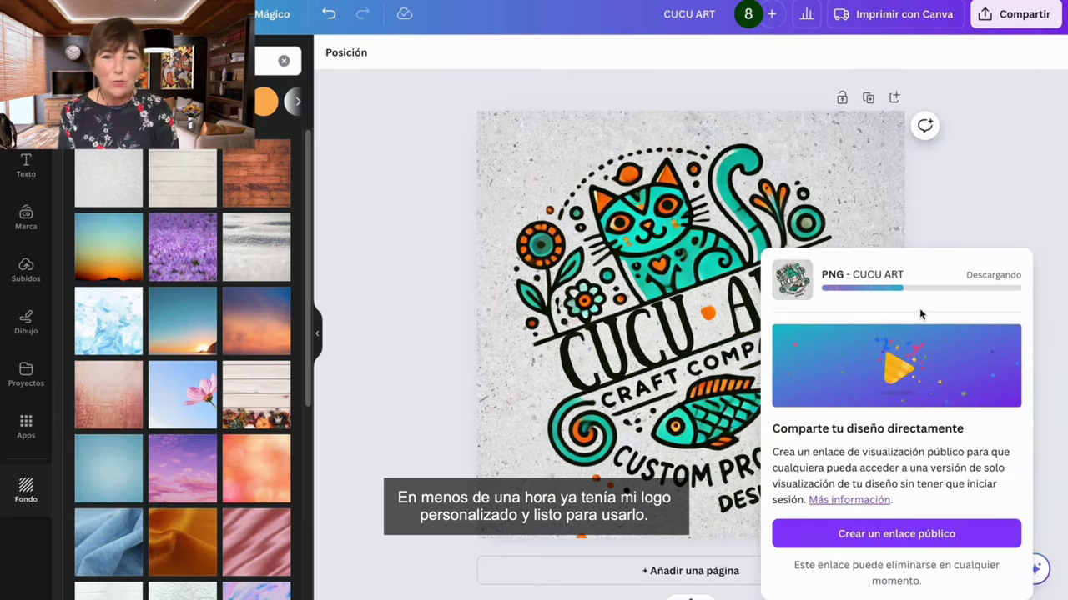